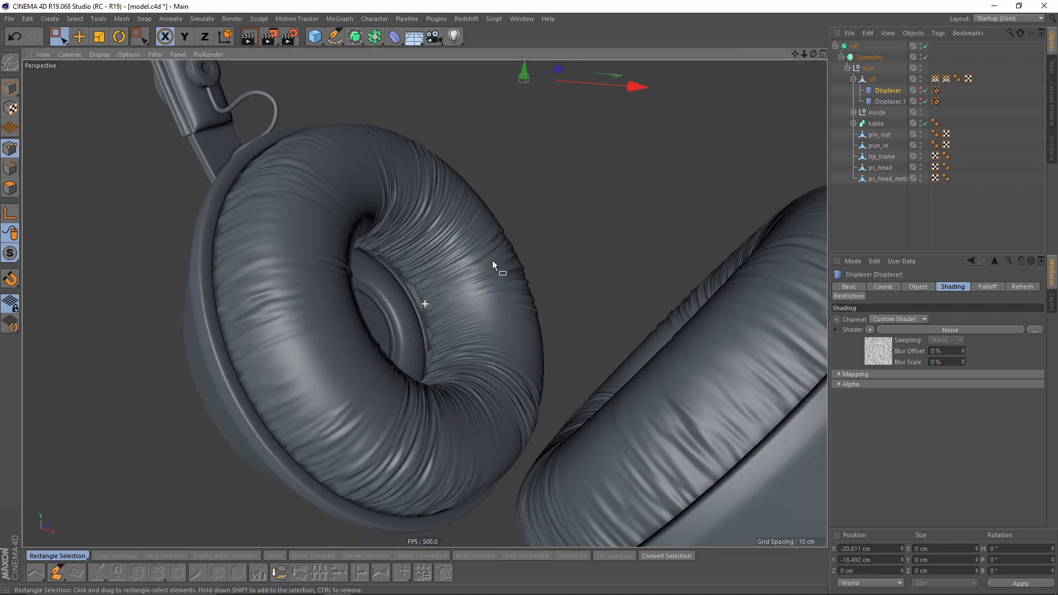
- Try a 1000 % global scale on the Displacer's noise shader and undo it
left_click(877, 354)
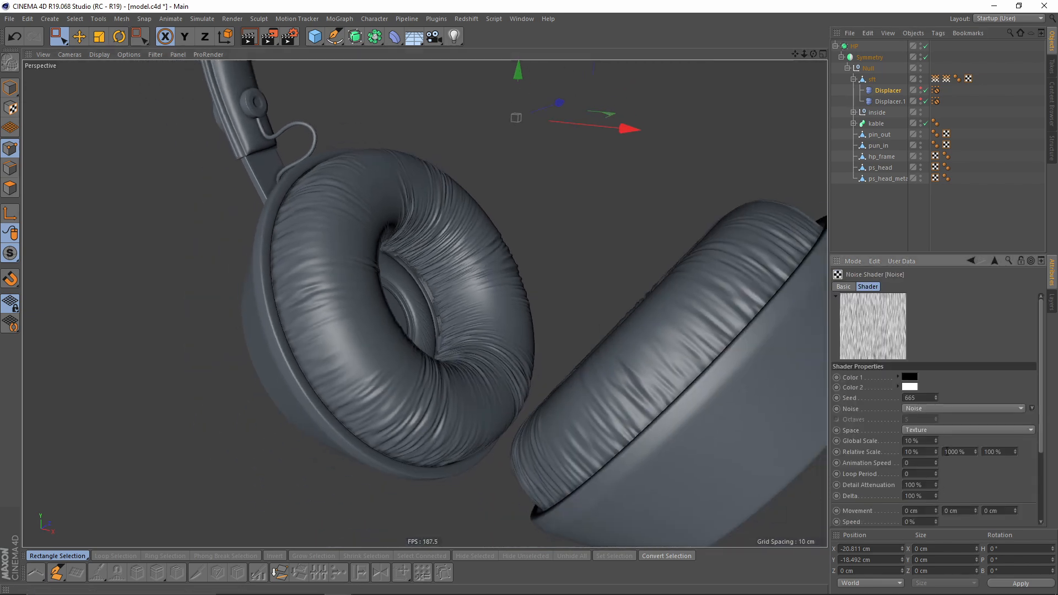
key("Return")
type("100")
key("Return")
type("1")
key("Return")
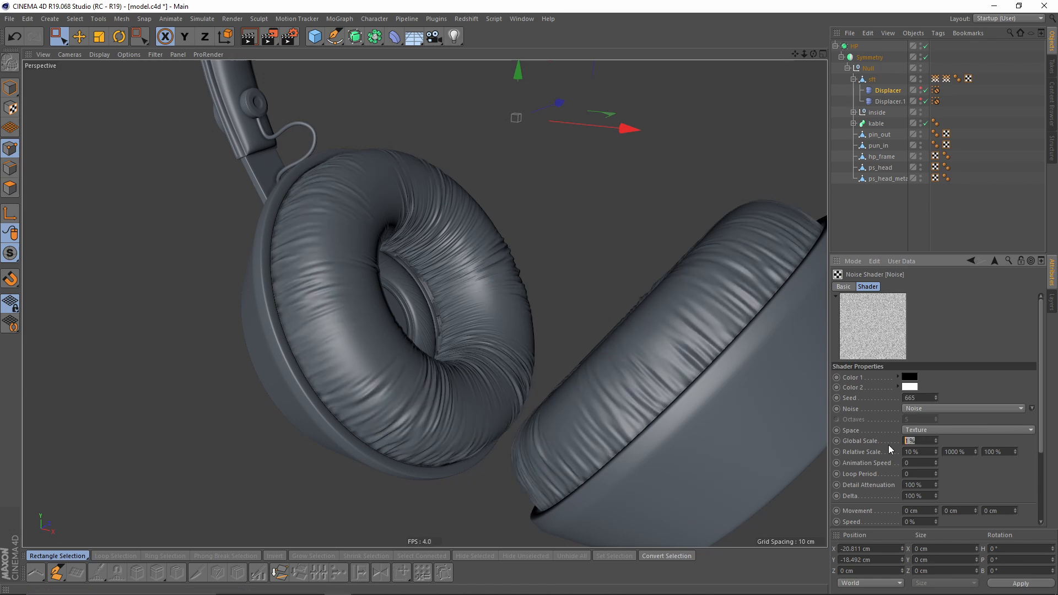
key("Return")
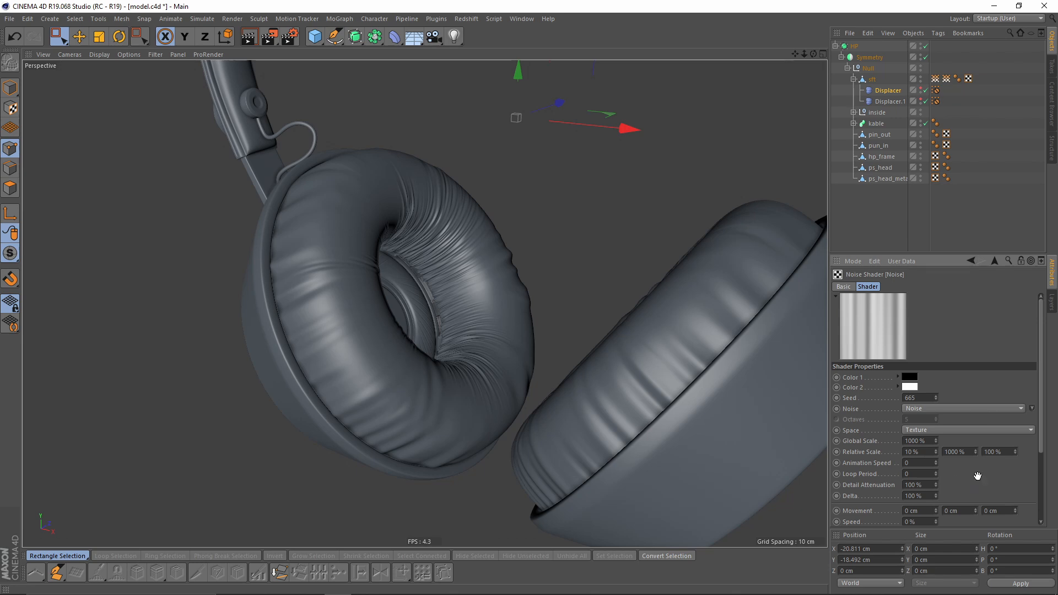
left_click_drag(513, 390, 537, 392, "alt")
key("ctrl+z")
- Expand the sft group and hide the sft cushion object in the editor
scroll(518, 314, "down", 3)
left_click_drag(495, 320, 522, 291, "alt")
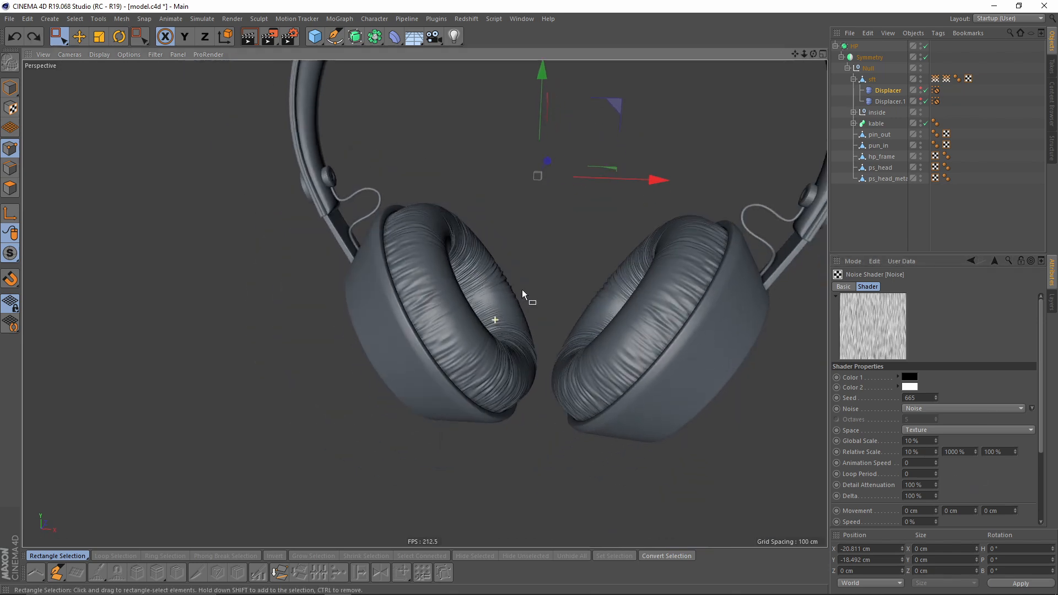
middle_click_drag(522, 290, 433, 373, "alt")
scroll(433, 373, "down", 2)
left_click_drag(433, 372, 381, 373, "alt")
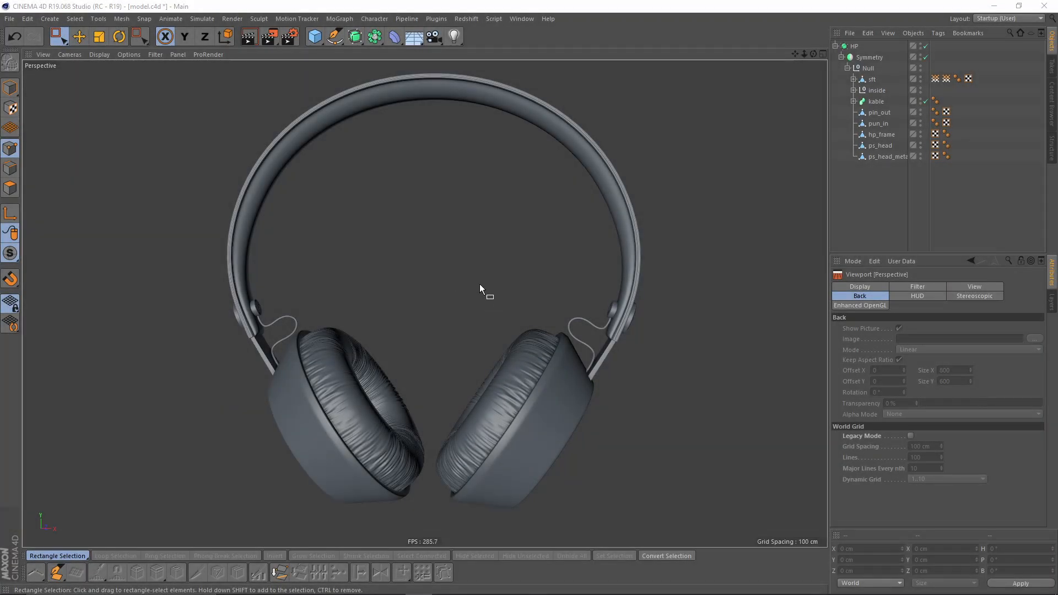
left_click_drag(479, 283, 501, 267, "alt")
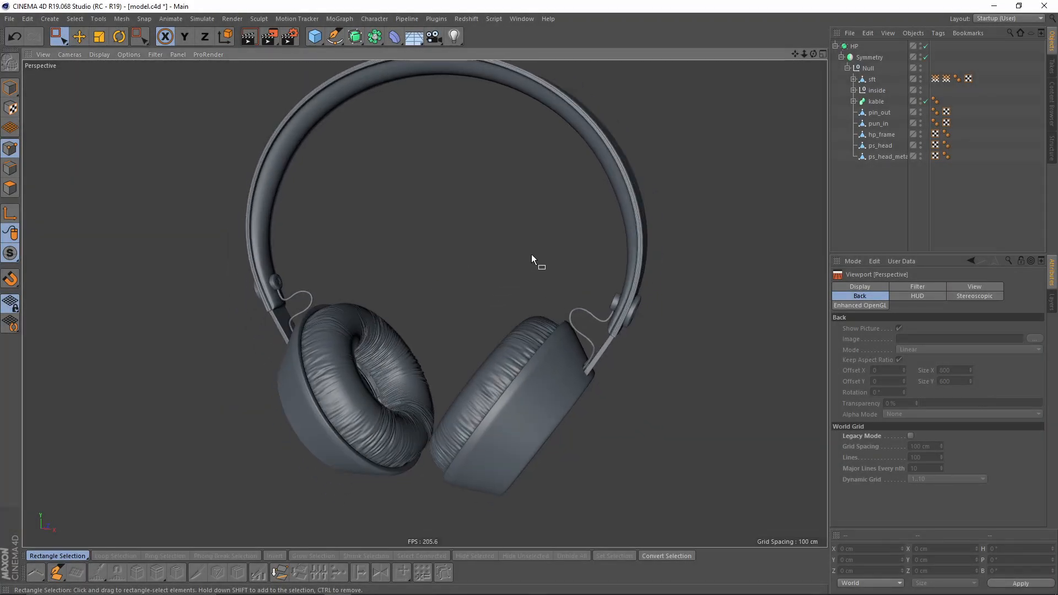
left_click(852, 80)
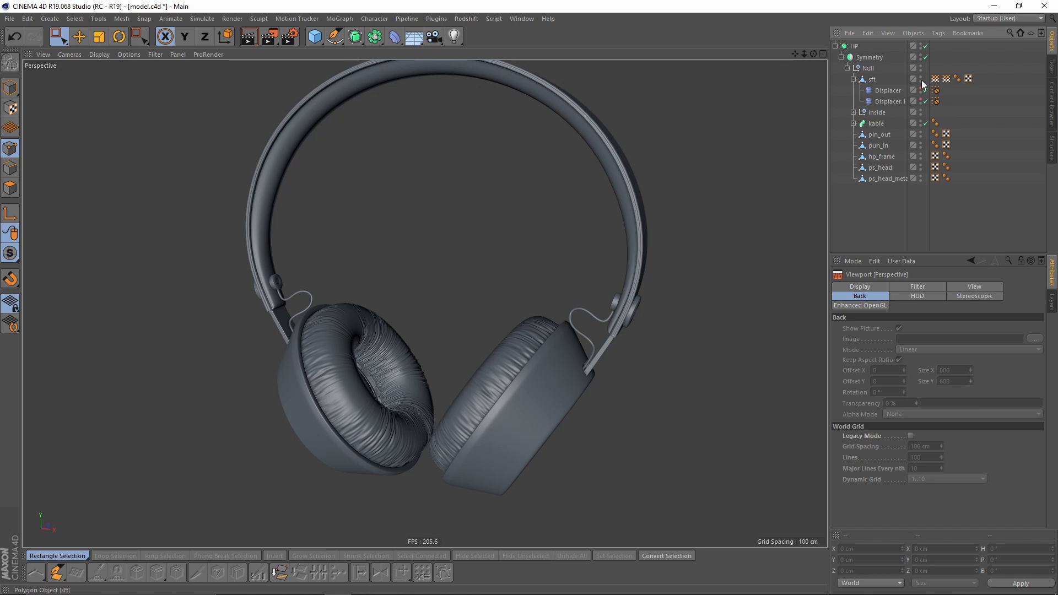
left_click(921, 79)
- Switch to the front view and add a Tube primitive
scroll(491, 329, "up", 6)
mouse_move(484, 309)
left_mouse_down("alt")
mouse_move(418, 315)
mouse_move(494, 295)
mouse_move(471, 301)
left_mouse_up("alt")
middle_click(564, 359)
middle_click(564, 359)
scroll(583, 326, "down", 3)
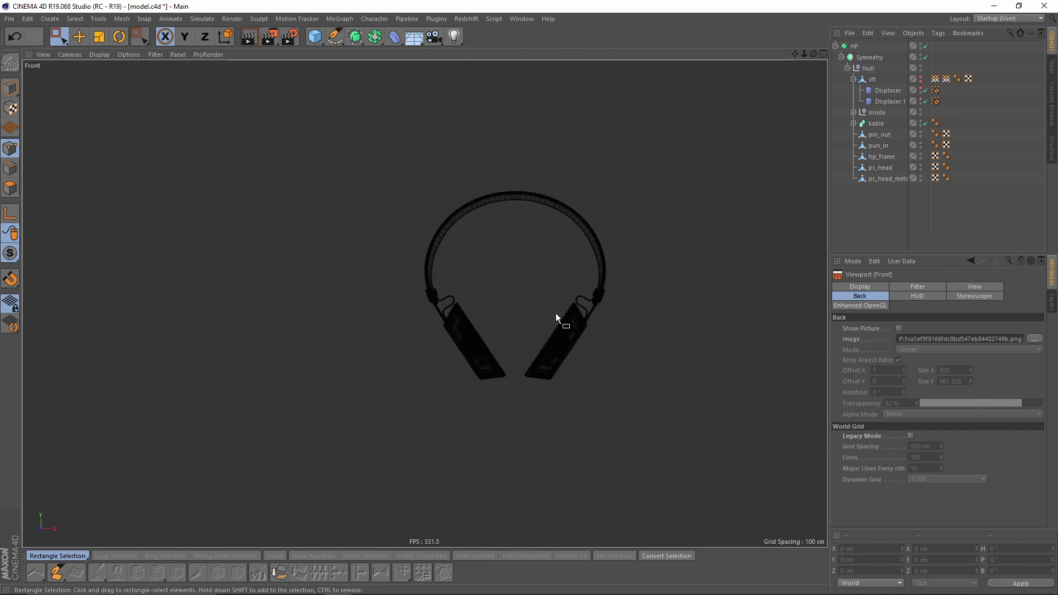
scroll(537, 306, "up", 2)
middle_click_drag(524, 267, 433, 239, "alt")
left_click_drag(320, 37, 527, 61)
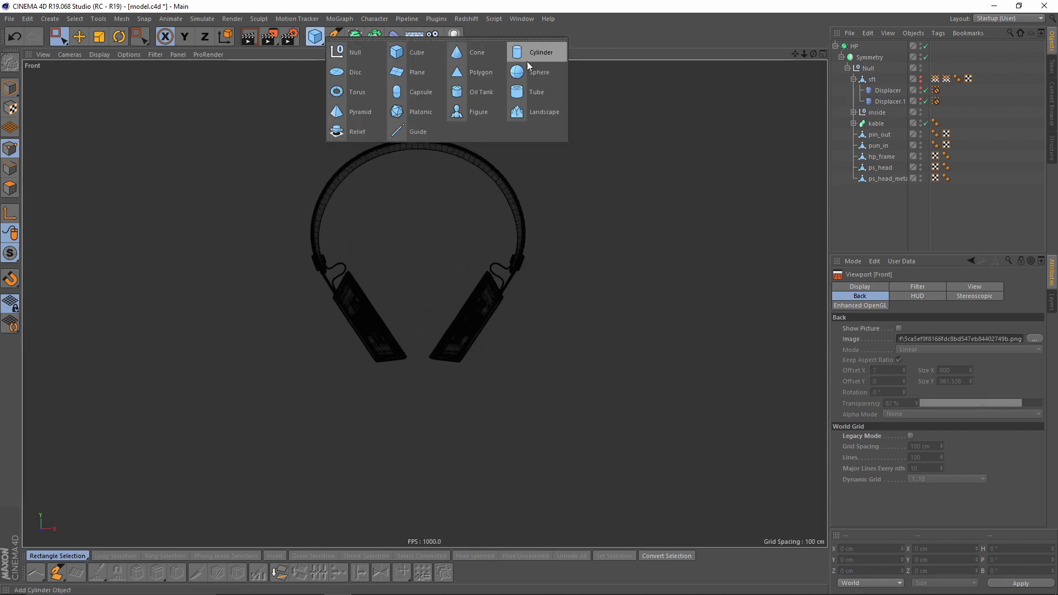
left_click(540, 91)
- Rotate the tube and move it over the left ear cup
scroll(479, 296, "up", 4)
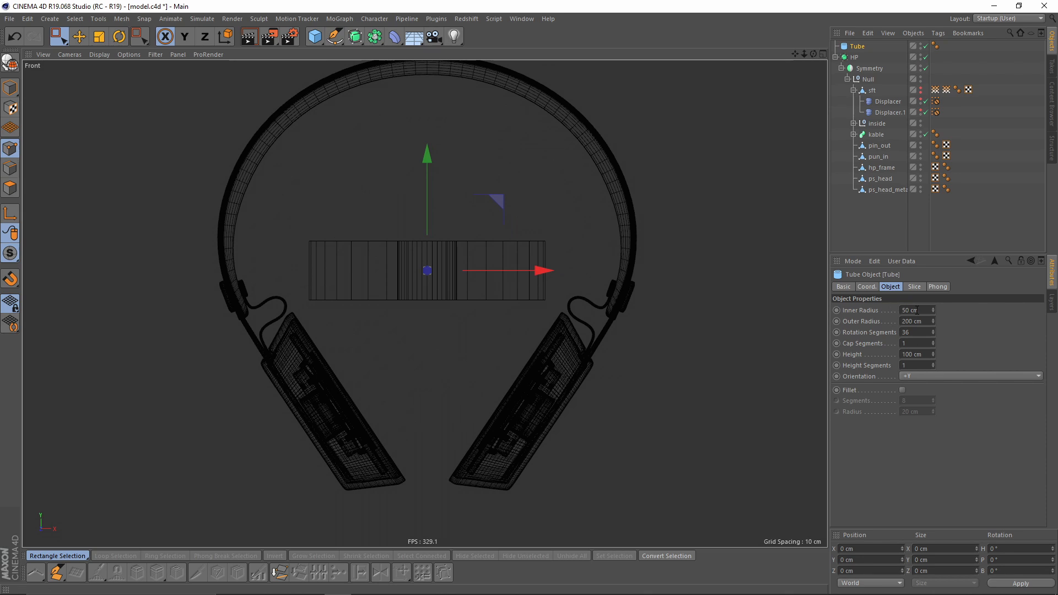
scroll(463, 237, "up", 1)
key("r")
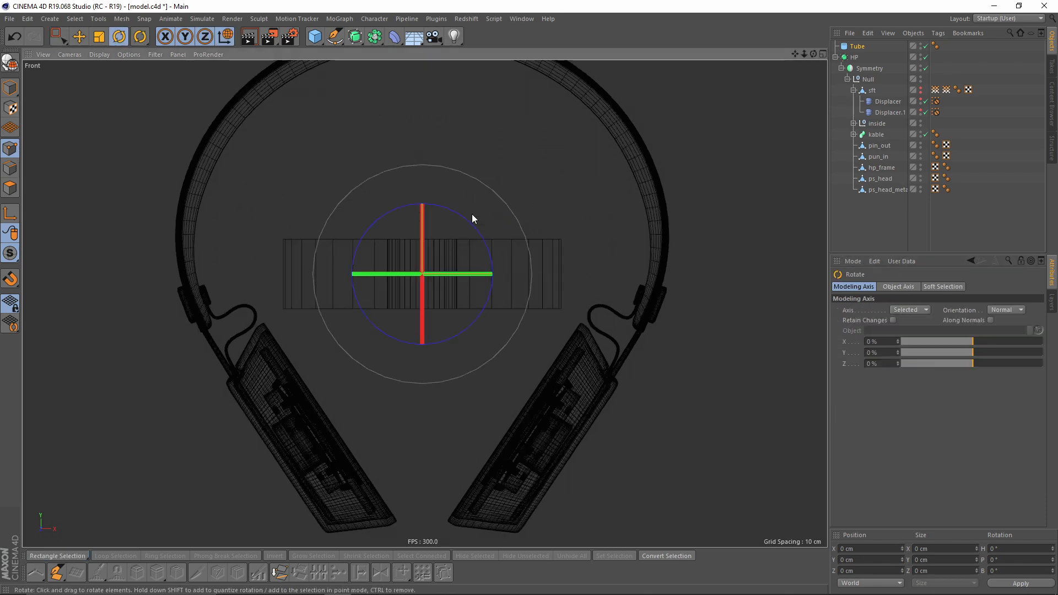
left_click_drag(467, 224, 467, 394)
key("e")
middle_click_drag(468, 393, 494, 233, "alt")
scroll(495, 233, "up", 3)
left_click_drag(507, 213, 479, 255)
scroll(458, 286, "up", 4)
key("r")
scroll(481, 255, "down", 4)
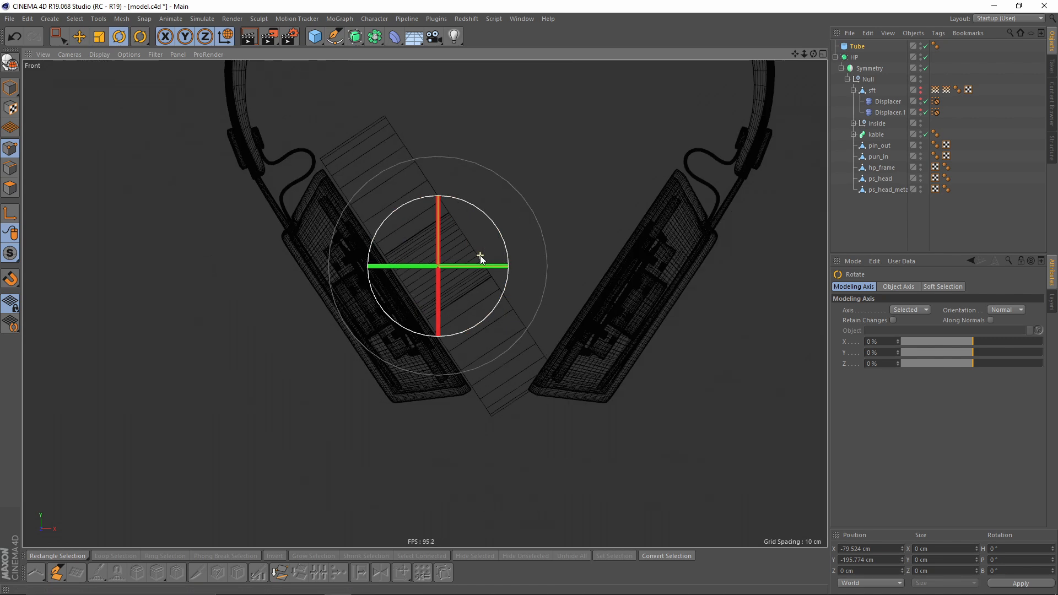
- Set the tube's outer radius to about 178 cm
key("t")
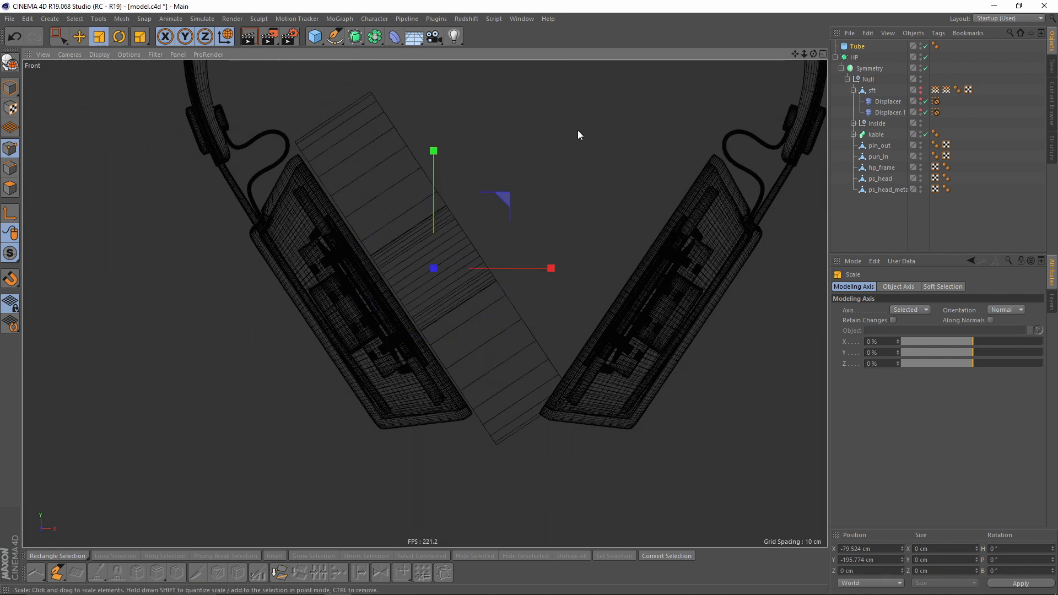
left_click(857, 46)
left_click(890, 286)
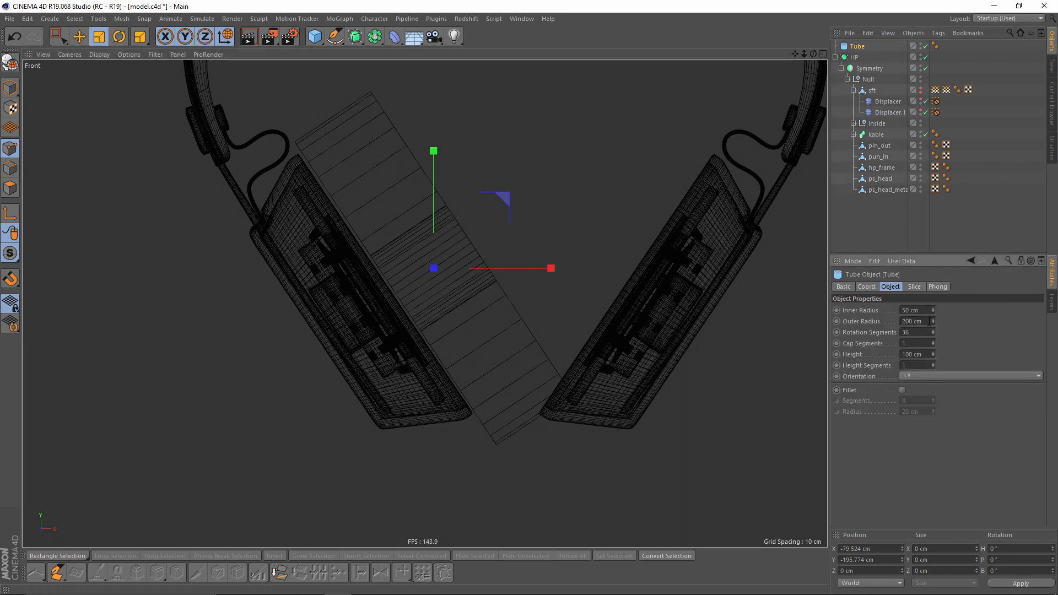
left_click_drag(933, 321, 933, 333)
- Switch to object coordinates and move the tube against the left ear cup
left_click(226, 39)
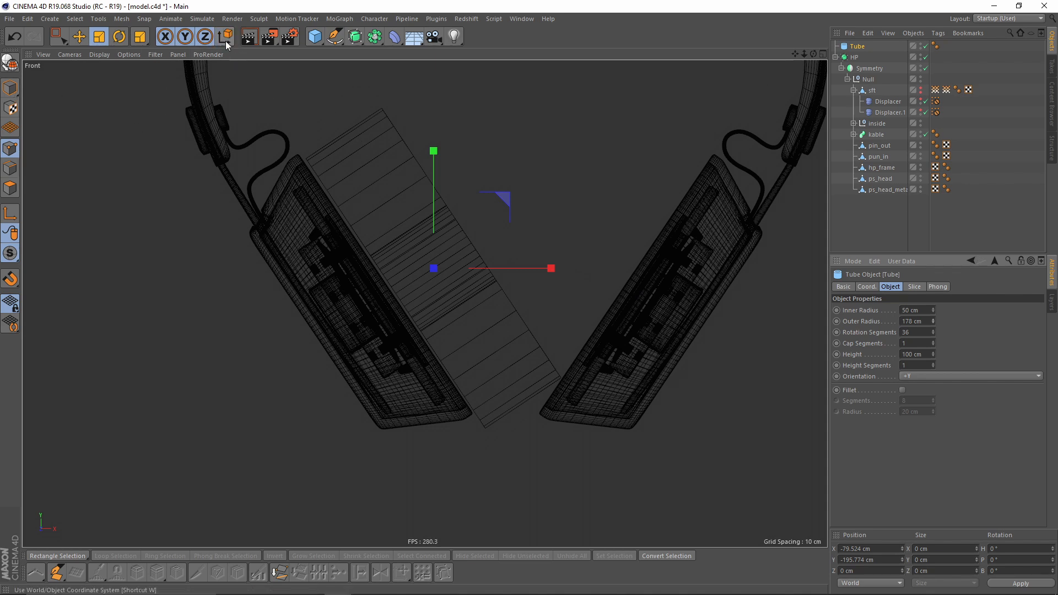
left_click(219, 38)
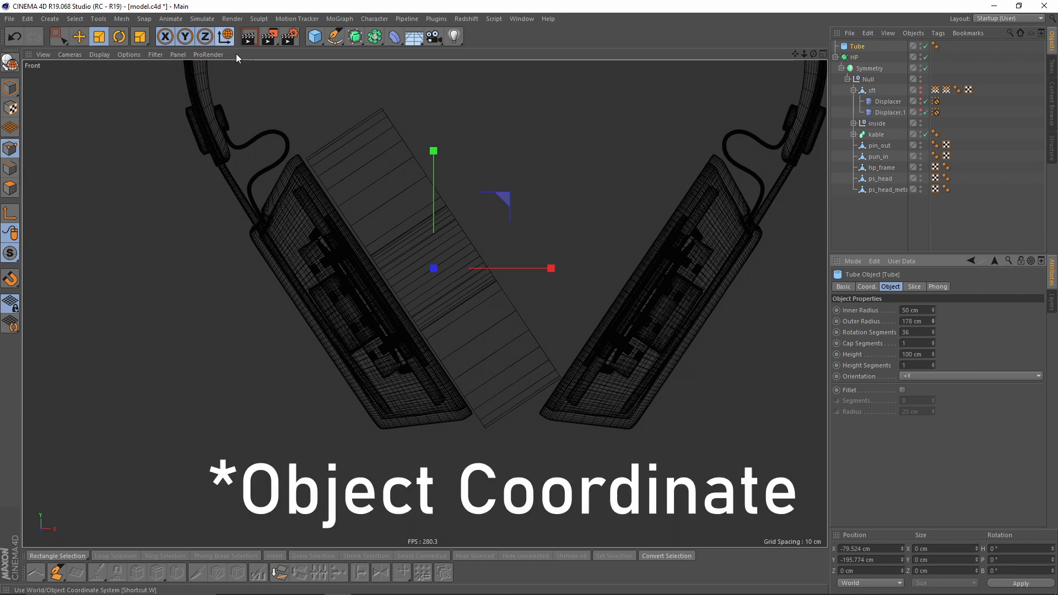
key("e")
scroll(489, 264, "up", 3)
left_click_drag(476, 368, 467, 355)
left_click_drag(495, 202, 479, 210)
middle_click(479, 210)
middle_click(355, 244)
left_click_drag(355, 244, 447, 312, "alt")
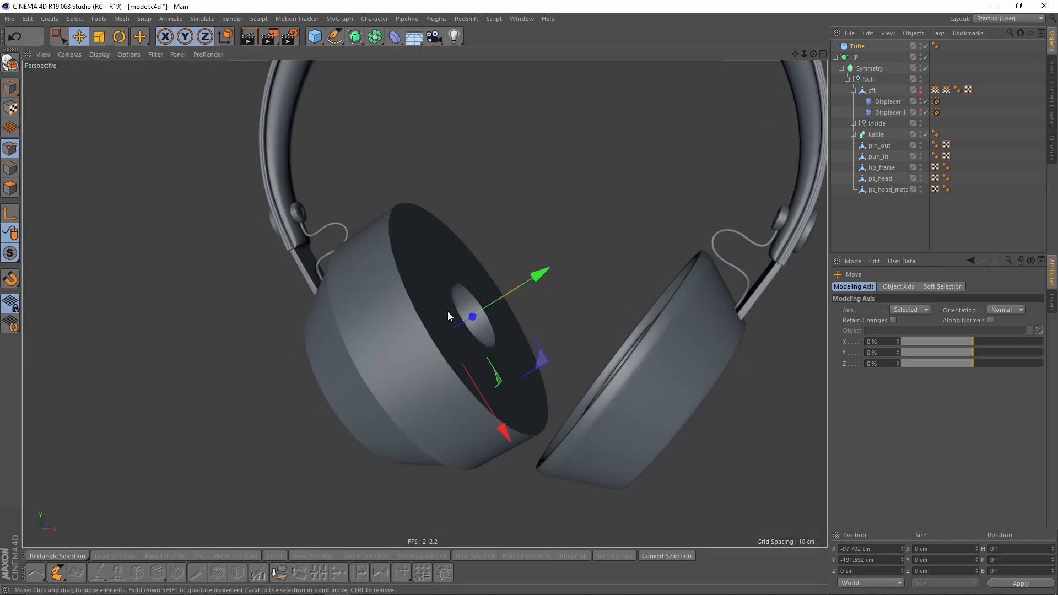
right_click_drag(447, 311, 507, 329, "alt")
- Scale the tube and reposition it to fit the ear cup
key("t")
left_click_drag(612, 384, 575, 381)
key("e")
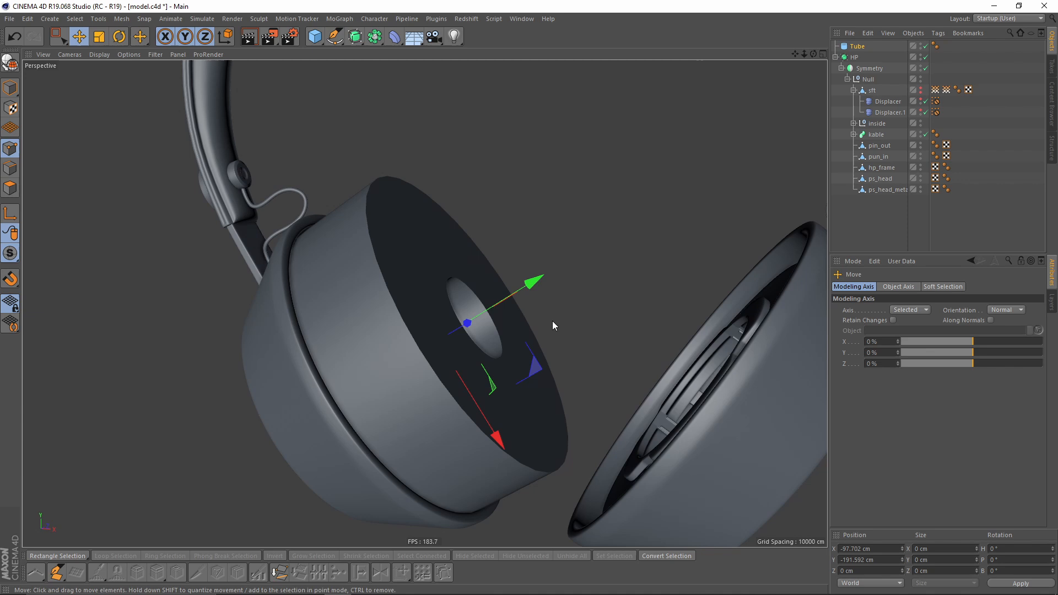
middle_click_drag(540, 307, 571, 274, "alt")
key("t")
left_click_drag(615, 329, 484, 296)
- Increase the tube's inner radius to about 58.7 cm
left_click(864, 48)
middle_click_drag(468, 253, 476, 246, "alt")
mouse_move(476, 246)
left_mouse_down("alt")
mouse_move(477, 236)
mouse_move(469, 265)
left_mouse_up("alt")
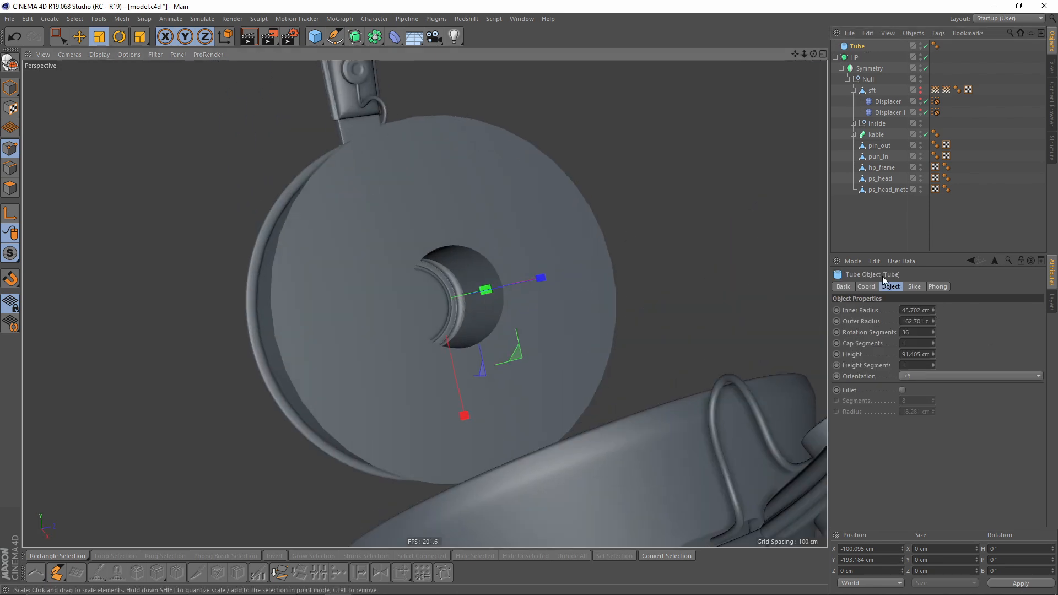
left_click_drag(933, 310, 933, 295)
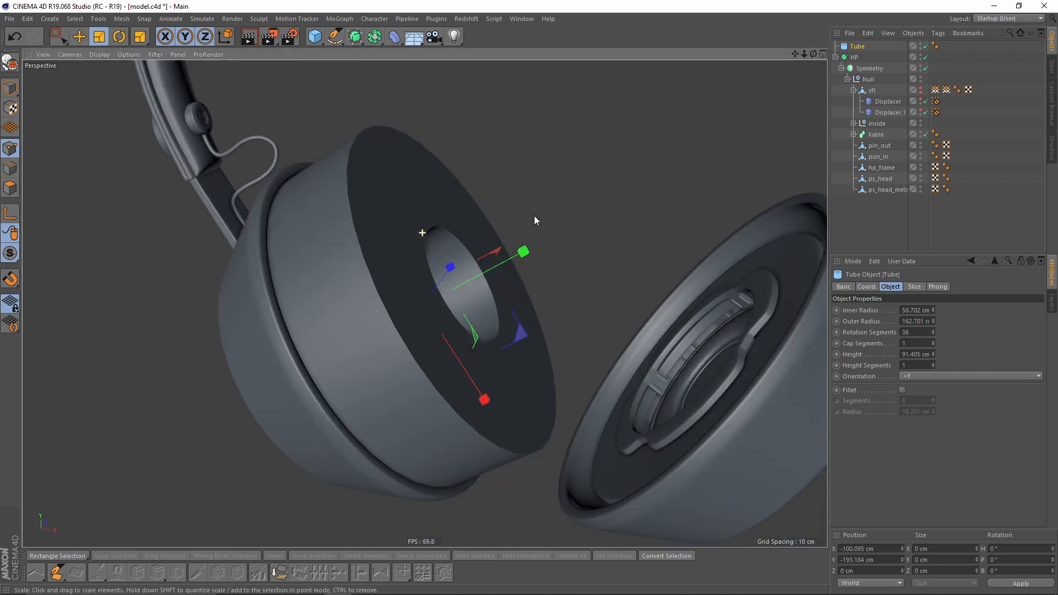
left_click_drag(534, 216, 487, 316, "alt")
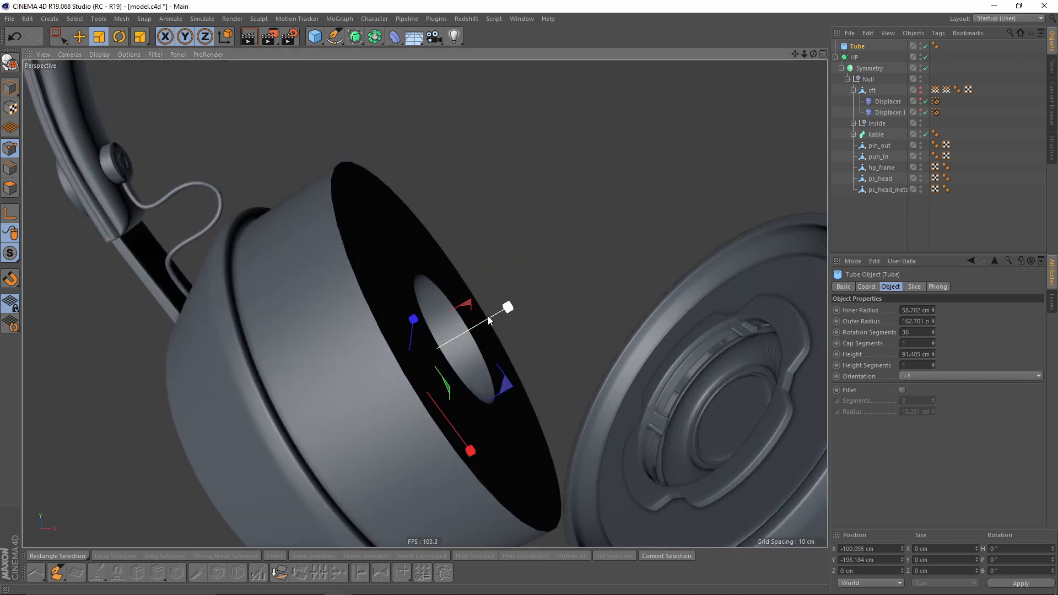
- Switch the viewport to shaded display with wireframe lines and collapse the HP hierarchy
key("n")
key("b")
scroll(510, 309, "up", 2)
middle_click_drag(510, 308, 602, 260, "alt")
left_click_drag(603, 263, 515, 259, "alt")
left_click(835, 57)
left_click(843, 47)
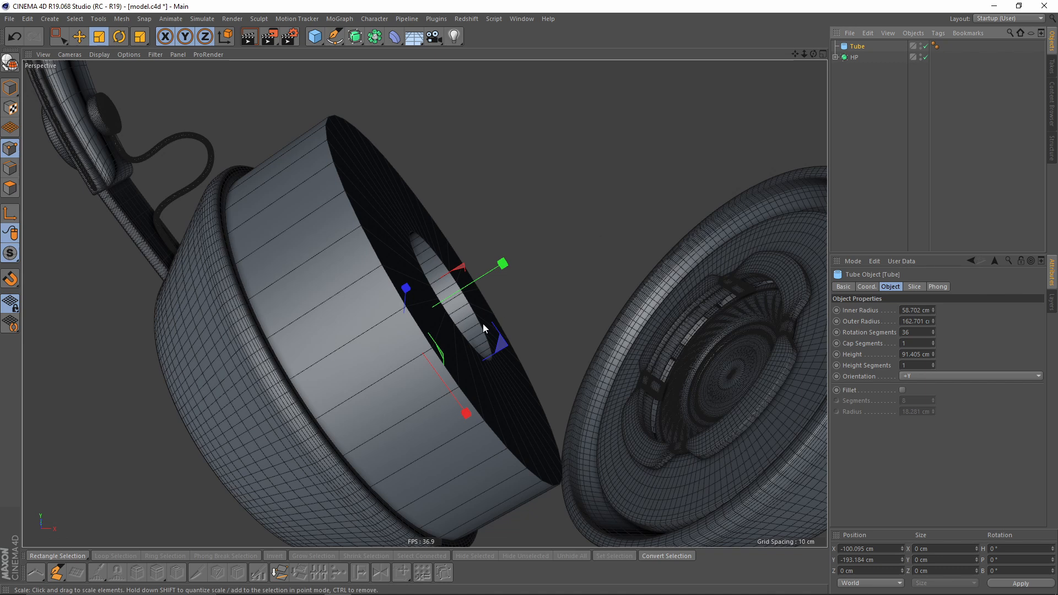
- Set the tube's rotation segments to 100
left_click_drag(483, 323, 519, 298, "alt")
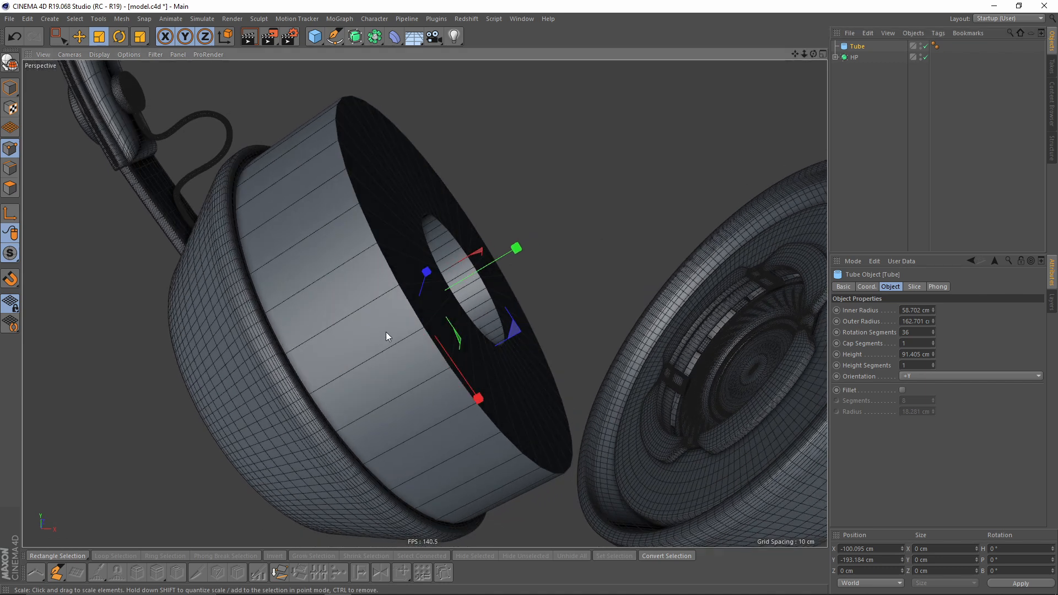
left_click_drag(343, 336, 378, 303, "alt")
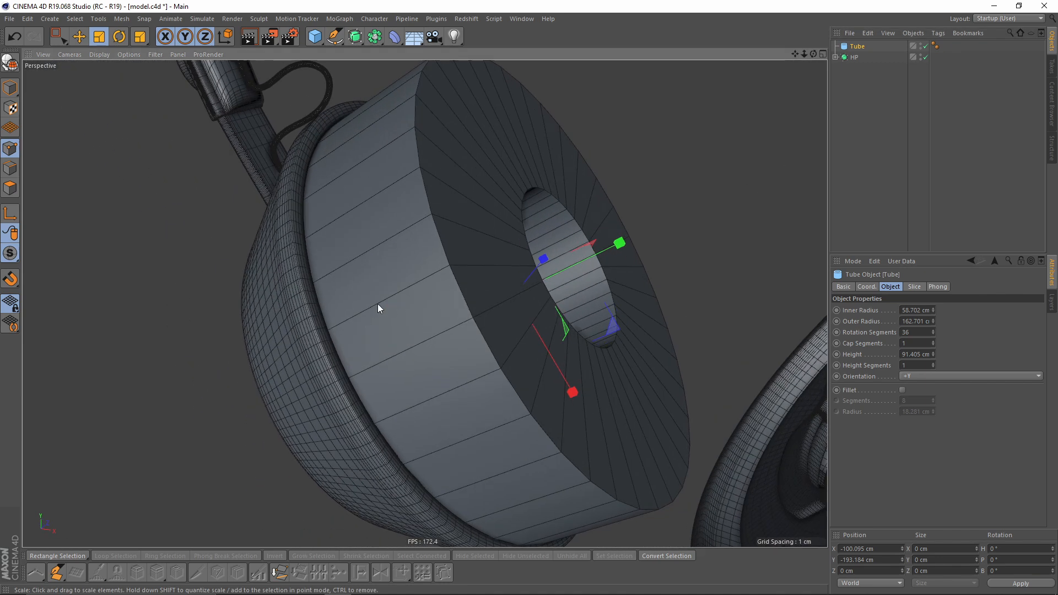
left_click_drag(266, 359, 440, 311, "alt")
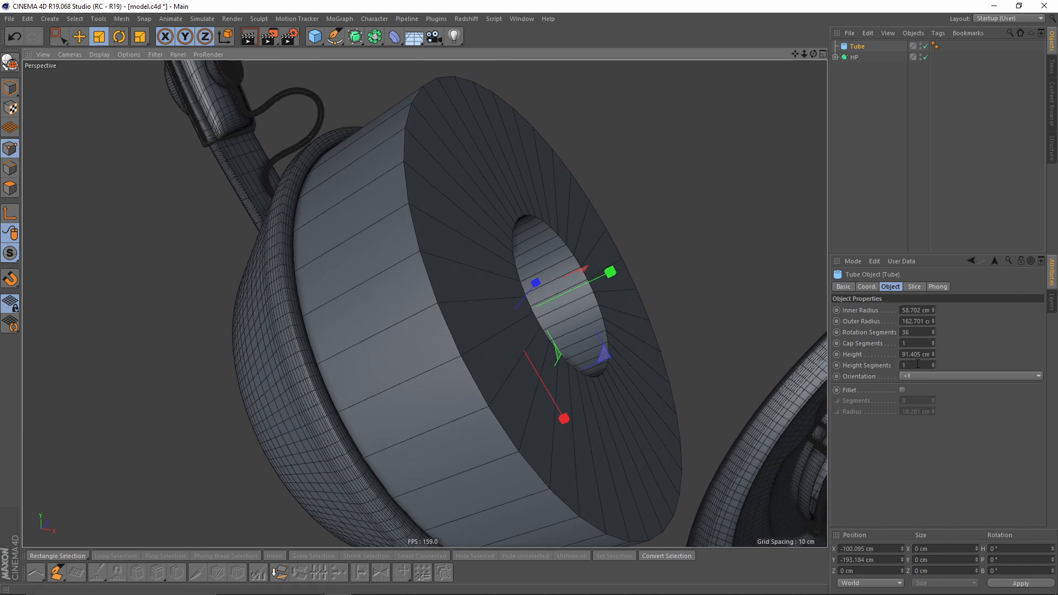
left_click(930, 332)
type("100")
key("Return")
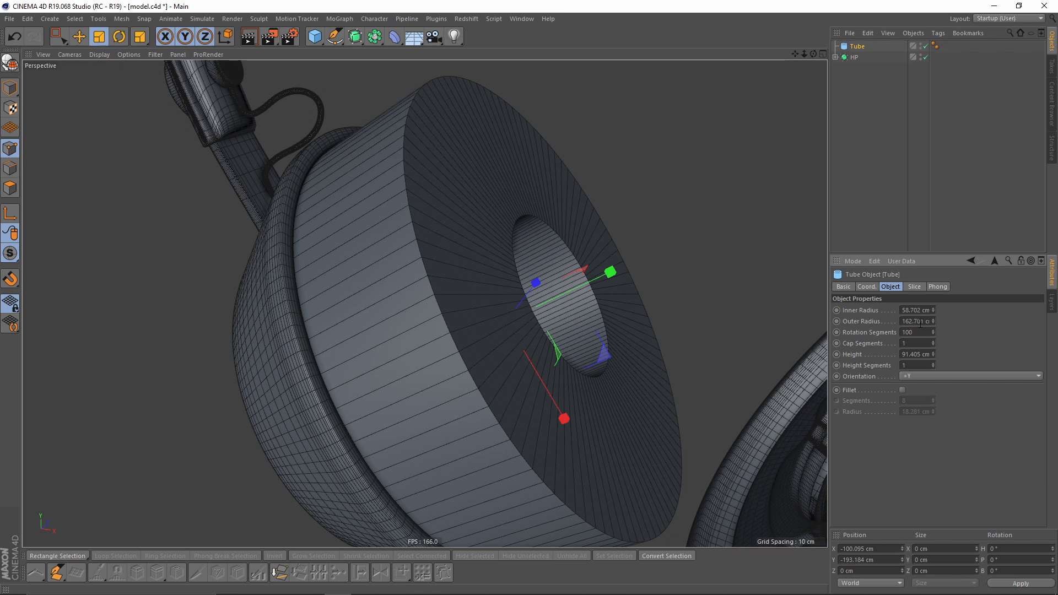
- Try changing the tube's cap segments and undo it
left_click_drag(689, 281, 443, 303, "alt")
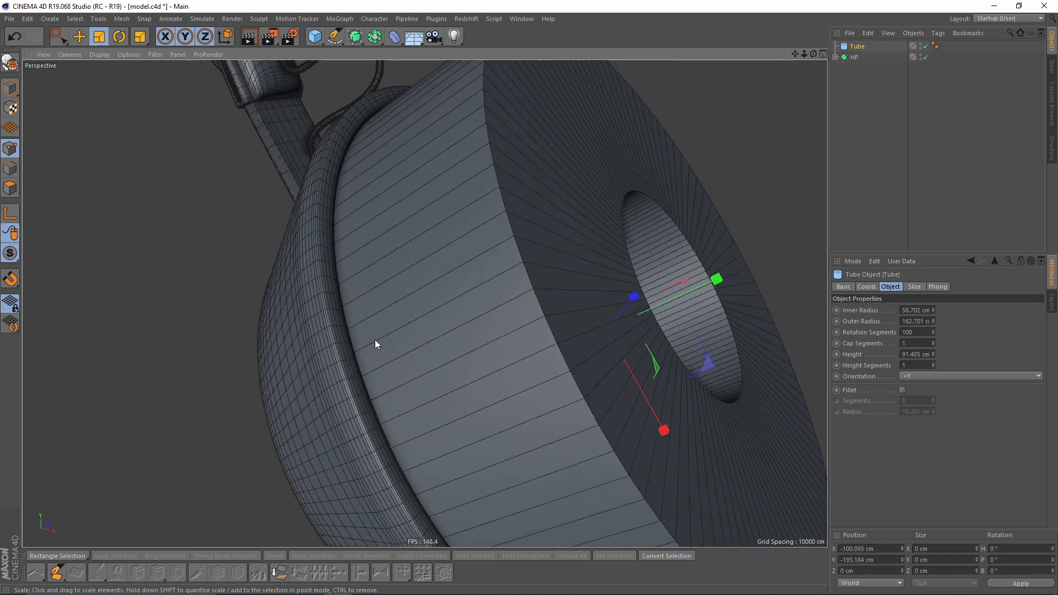
left_click_drag(556, 255, 503, 310, "alt")
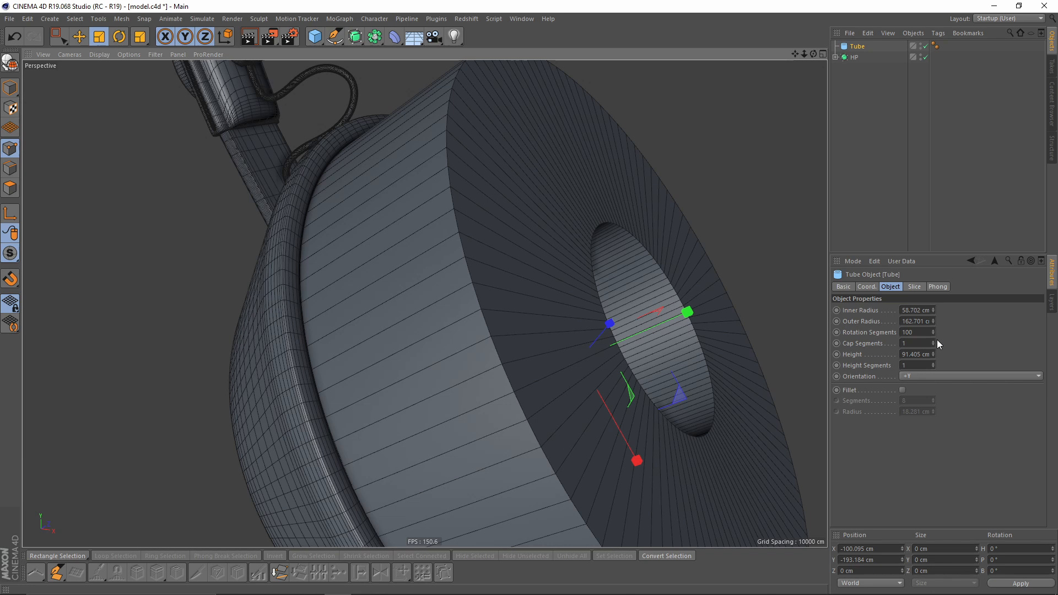
left_click_drag(548, 348, 598, 353, "alt")
left_click_drag(934, 344, 933, 335)
left_click_drag(592, 362, 538, 378, "alt")
left_click_drag(379, 238, 472, 243, "alt")
key("ctrl+z")
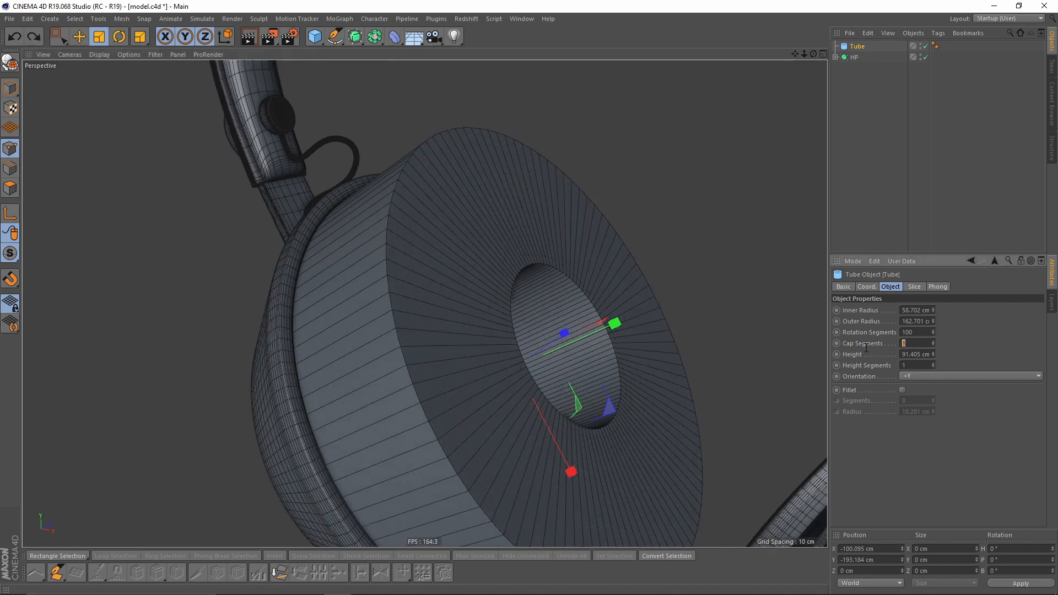
key("Return")
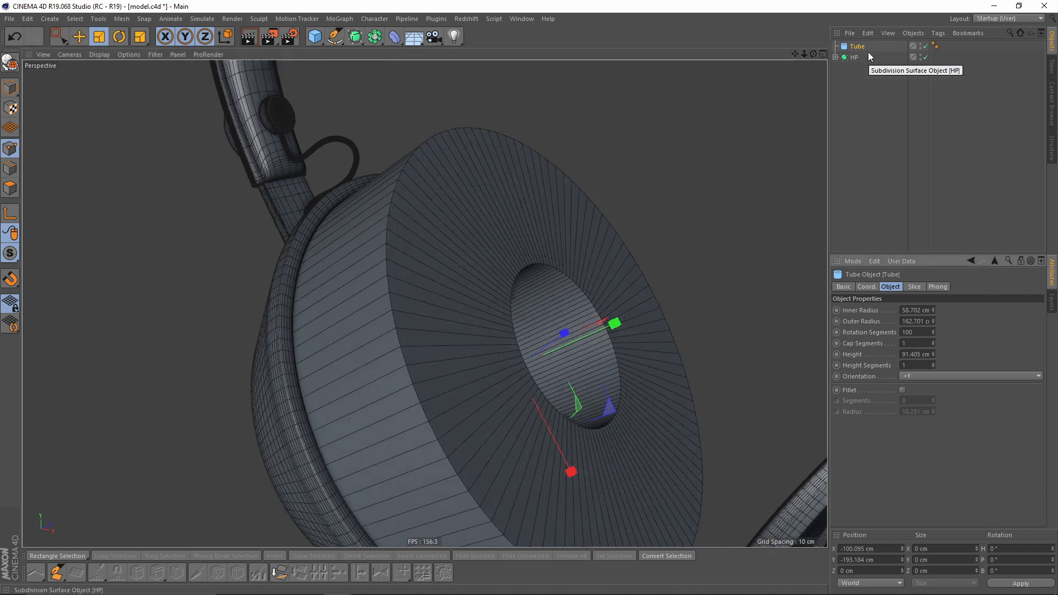
- Make the tube editable and select all of its points
key("c")
left_click_drag(597, 187, 457, 222, "alt")
middle_click_drag(629, 215, 578, 258, "alt")
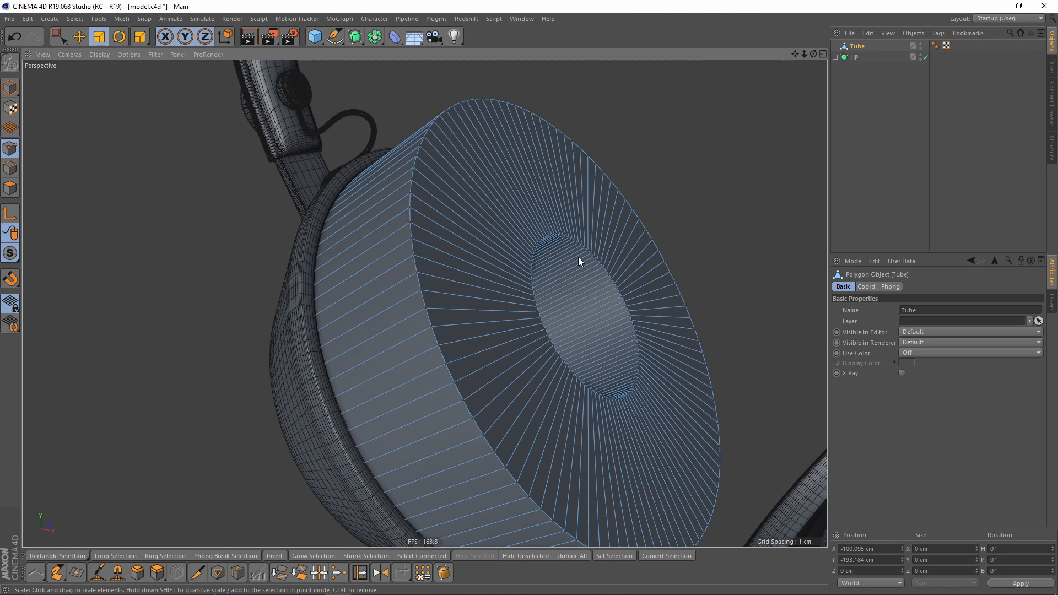
key("ctrl+a")
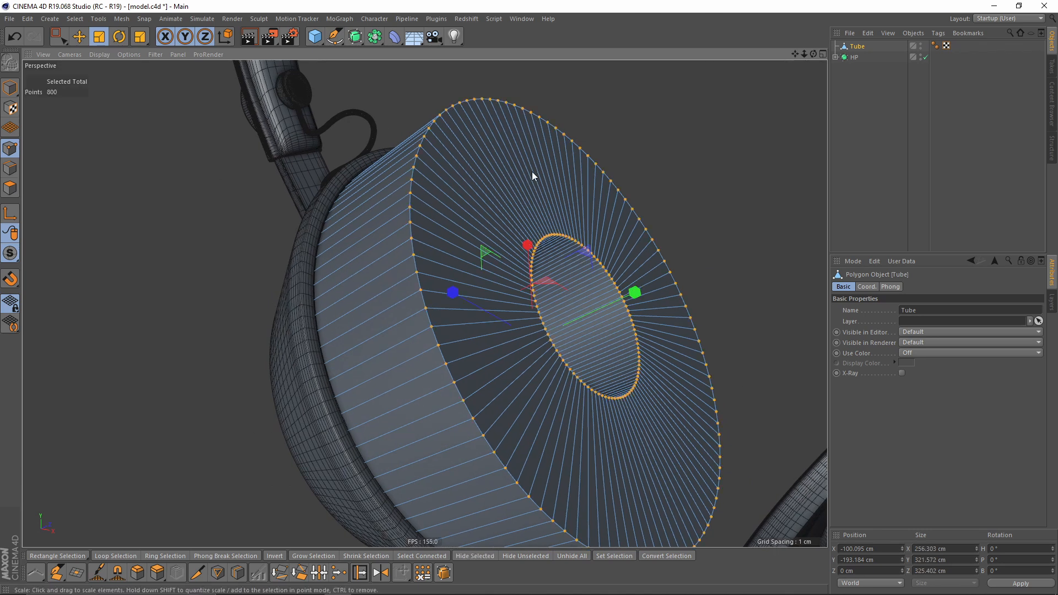
right_click(550, 219)
left_click(607, 518)
- Place the tube inside a new Subdivision Surface
left_click_drag(568, 413, 601, 243, "alt")
left_click(359, 37, "alt")
left_click_drag(449, 216, 468, 229, "alt")
left_click(863, 57, "ctrl")
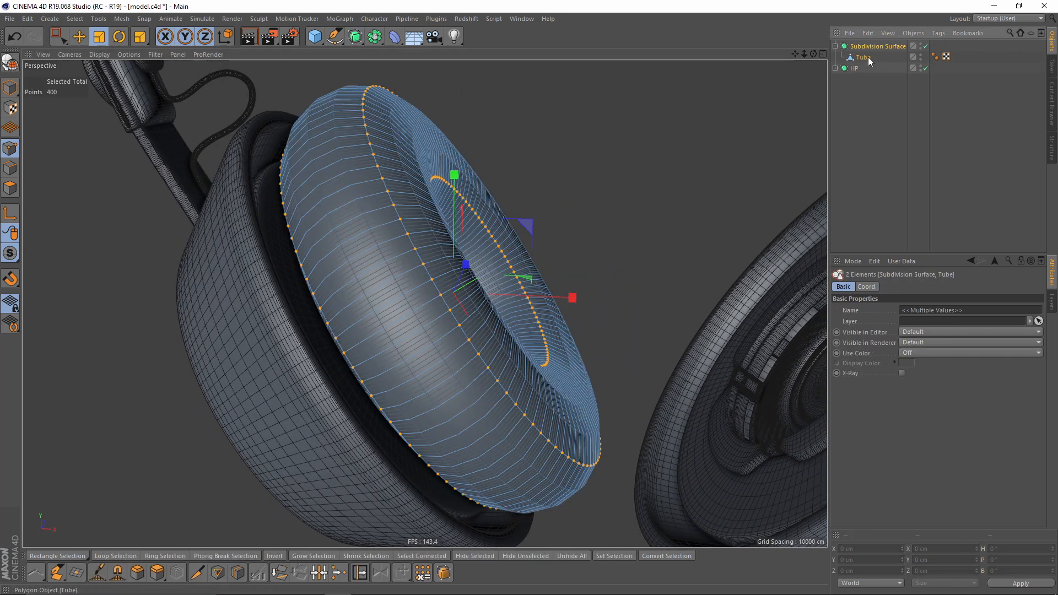
- Cut a new edge loop around the tube cushion with the Loop/Path Cut tool in edge mode
left_click(10, 253)
left_click(58, 331)
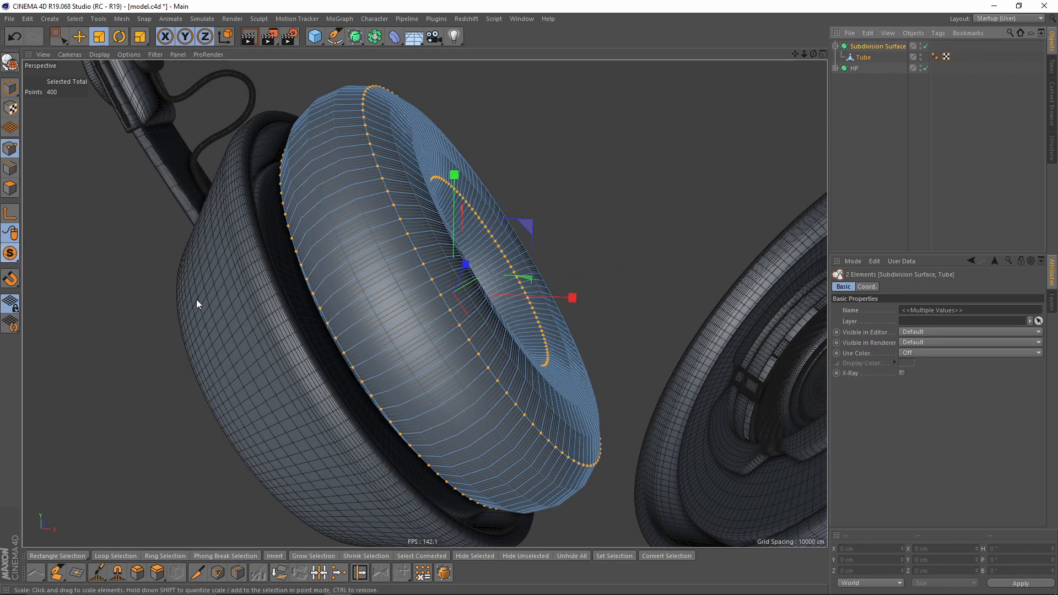
left_click(866, 55)
left_click(10, 169)
scroll(471, 222, "up", 2)
right_click(525, 220)
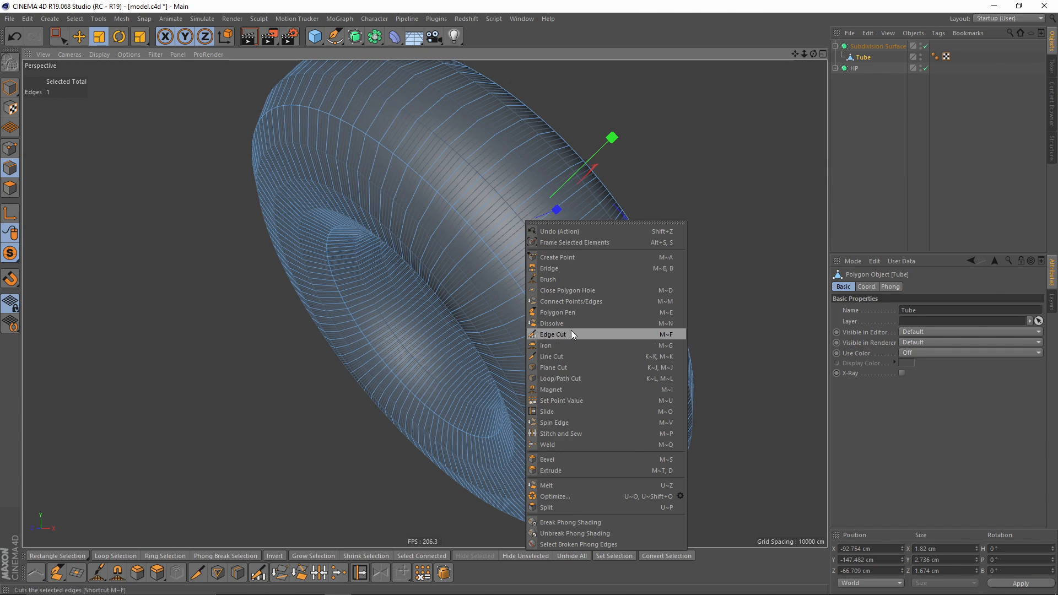
left_click(557, 378)
scroll(496, 254, "up", 3)
scroll(488, 250, "up", 1)
left_click(481, 247)
scroll(481, 333, "up", 4)
left_click(431, 348)
scroll(452, 321, "down", 5)
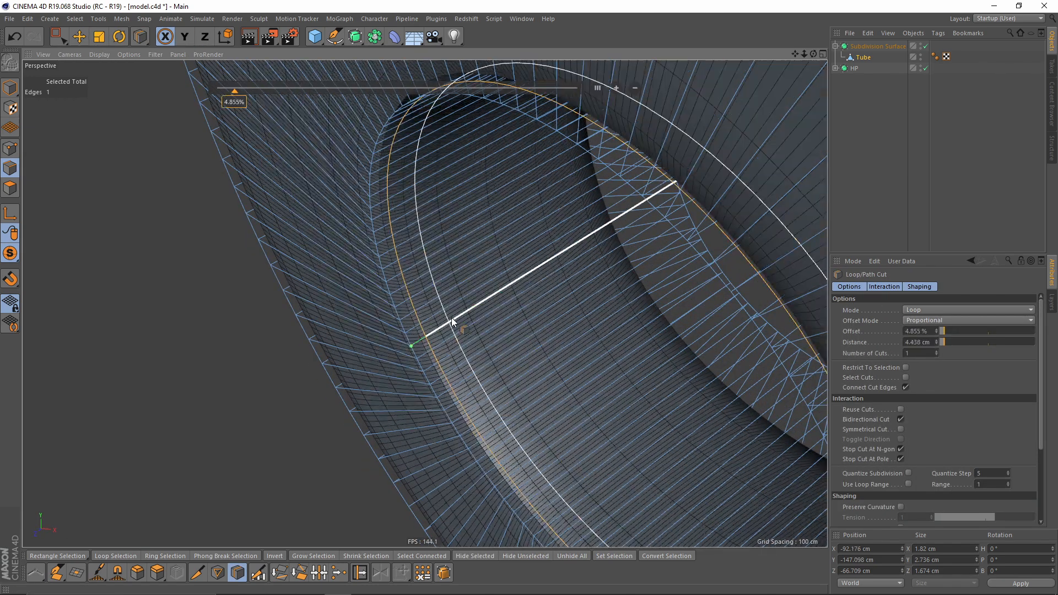
- Select the tube in polygon mode and activate Loop Selection
left_click_drag(396, 326, 317, 353, "alt")
left_click(878, 175)
scroll(542, 240, "down", 3)
left_click_drag(496, 259, 457, 311, "alt")
scroll(587, 320, "down", 4)
scroll(454, 312, "up", 3)
left_click(864, 57)
left_click(10, 188)
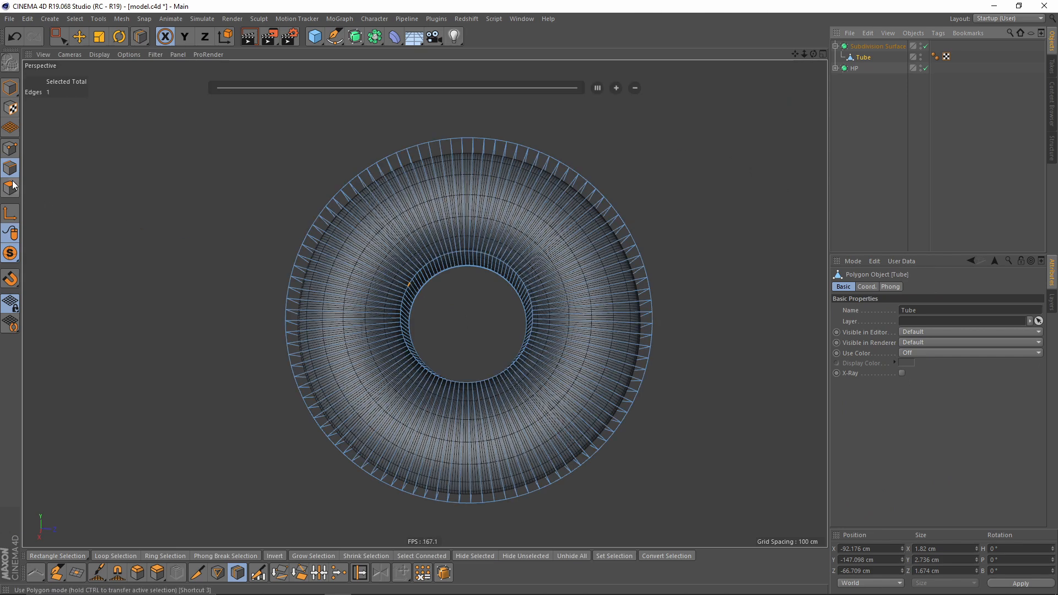
scroll(445, 265, "up", 6)
key("u")
key("l")
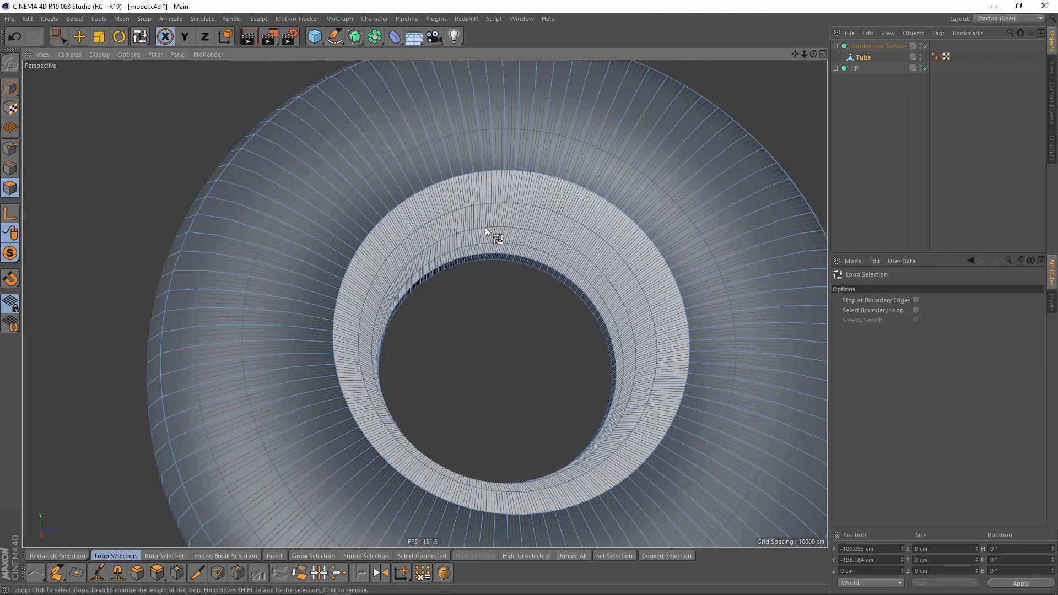
- Select polygon loops on the cushion's inner face and scale them
left_click(485, 228)
scroll(483, 257, "up", 2)
left_click(483, 258, "shift")
scroll(486, 264, "down", 6)
key("t")
left_click_drag(589, 366, 598, 425, "alt")
left_click_drag(612, 381, 659, 377)
left_click_drag(607, 285, 606, 259, "alt")
left_click_drag(646, 420, 658, 424)
- Set the Subdivision Surface's renderer subdivision to 2
left_click(874, 160)
left_click_drag(477, 292, 632, 211, "alt")
left_click(500, 303)
scroll(500, 303, "up", 2)
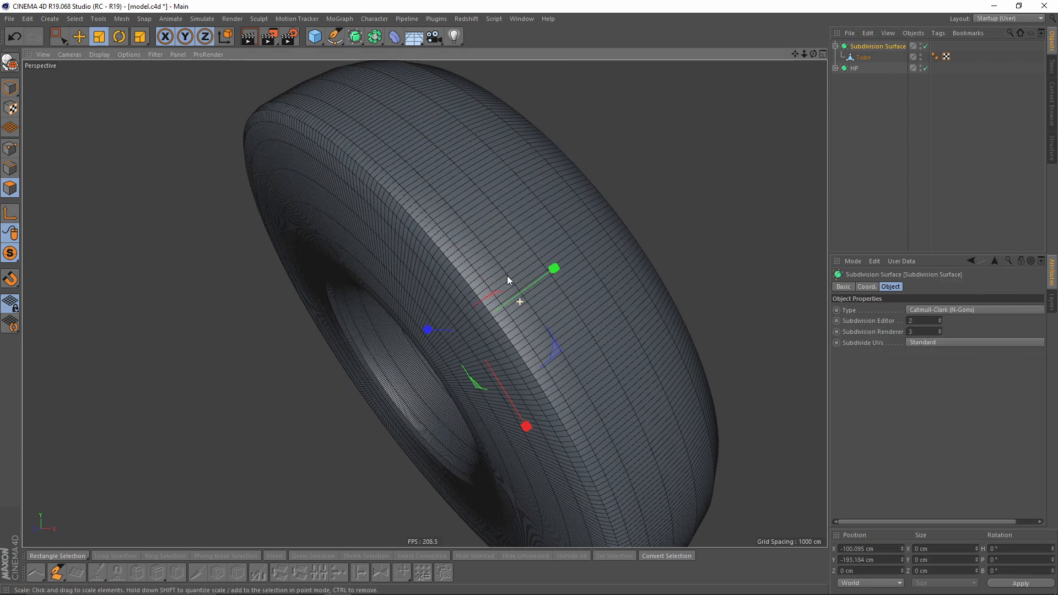
middle_click_drag(507, 276, 467, 294, "alt")
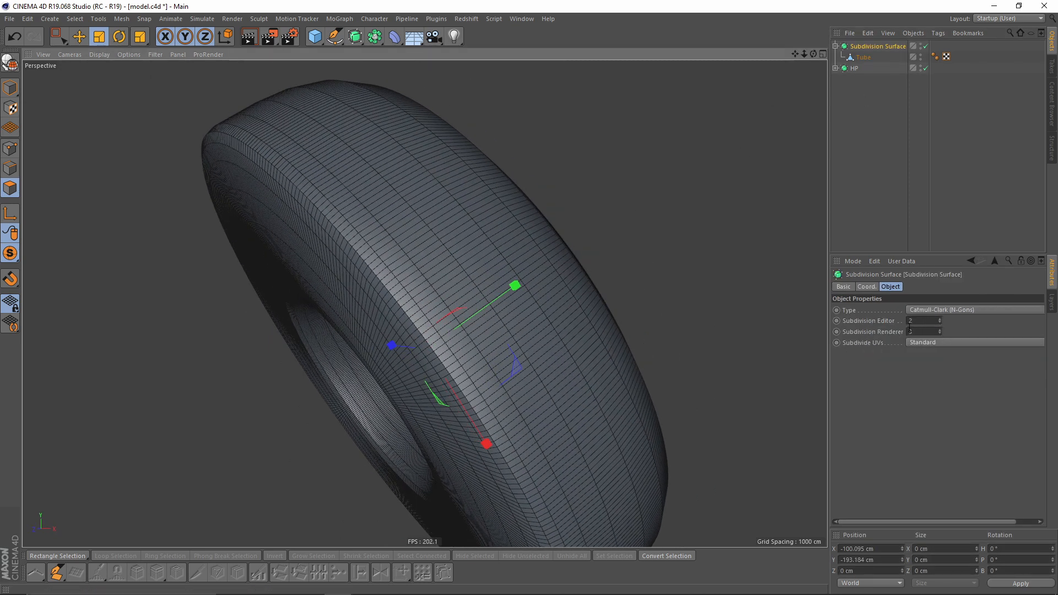
left_click(941, 335)
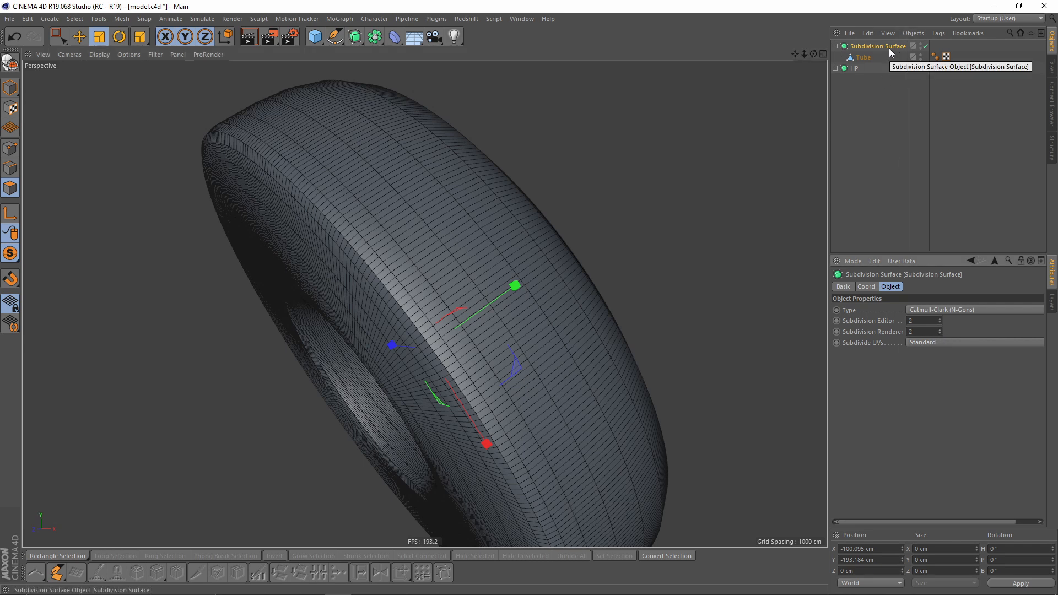
- Make the Subdivision Surface editable so it becomes a single polygon mesh
key("c")
left_click_drag(419, 232, 588, 325, "alt")
left_click(107, 227)
left_click_drag(107, 227, 423, 120, "alt")
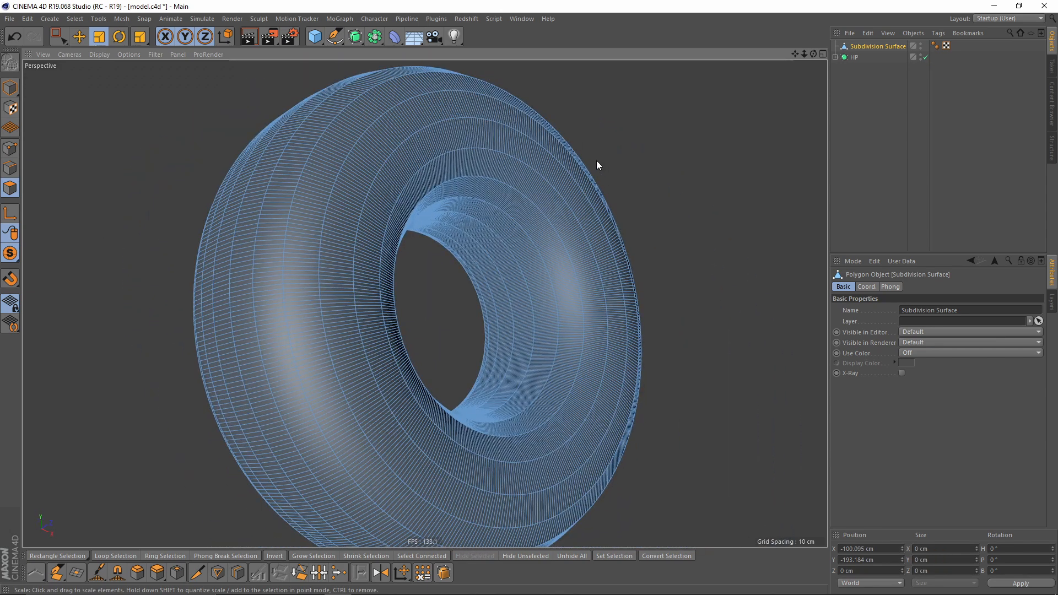
- Add a Displacer deformer under the converted cushion mesh
left_click(394, 37)
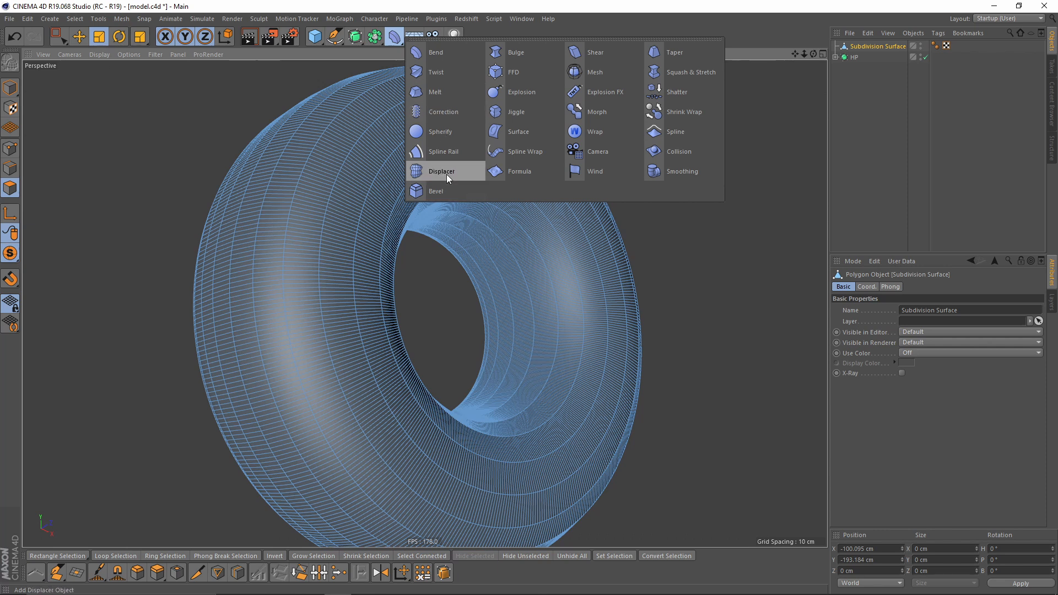
left_click(447, 175, "shift")
mouse_move(600, 217)
left_mouse_down("alt")
mouse_move(566, 241)
mouse_move(590, 231)
left_mouse_up("alt")
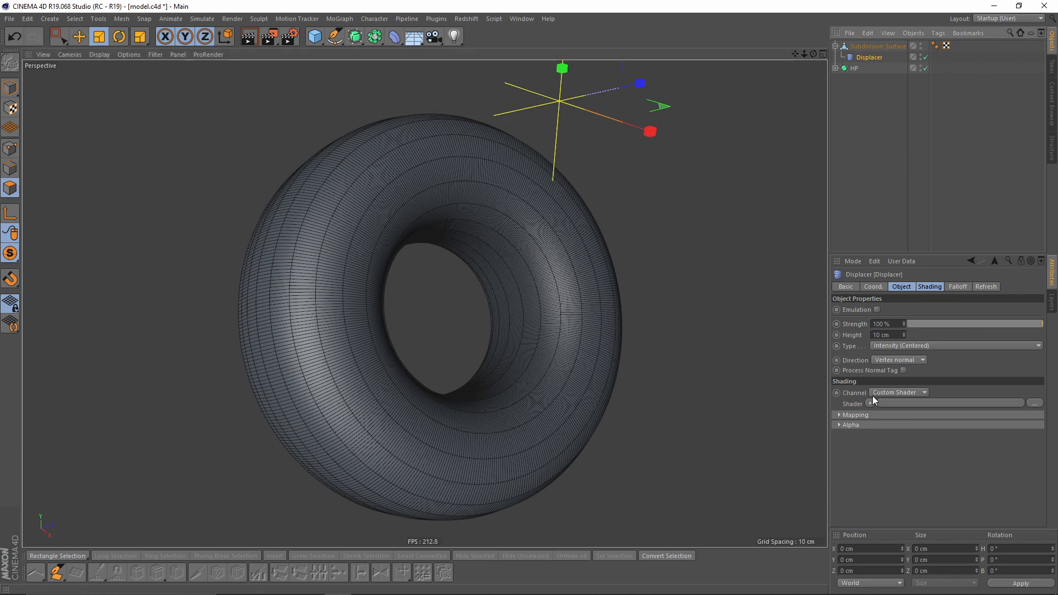
- Assign a Noise shader to the Displacer's shading and open the noise settings
left_click(927, 289)
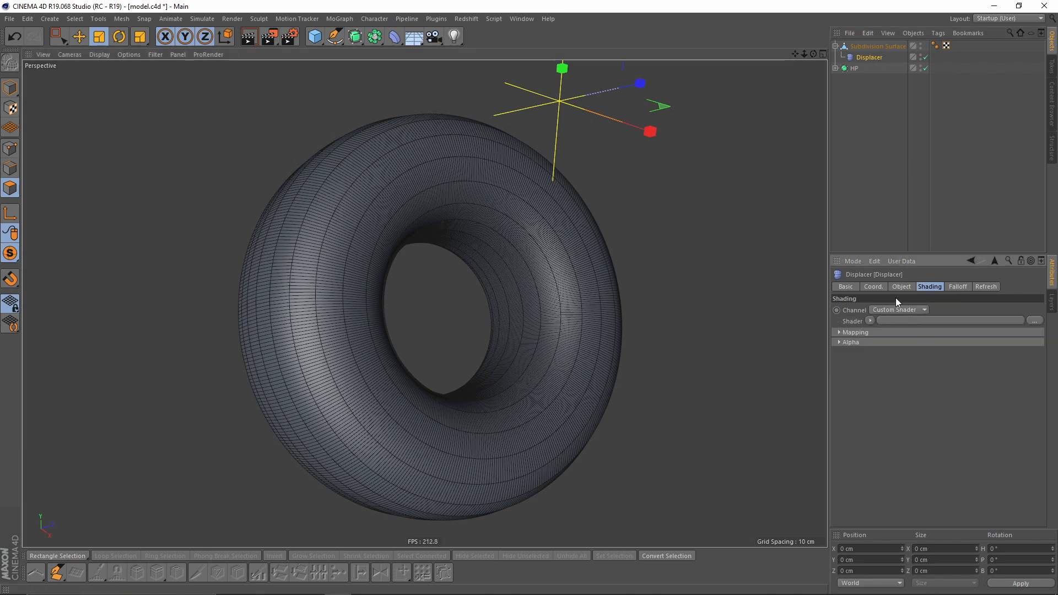
left_click(876, 320)
left_click(888, 452)
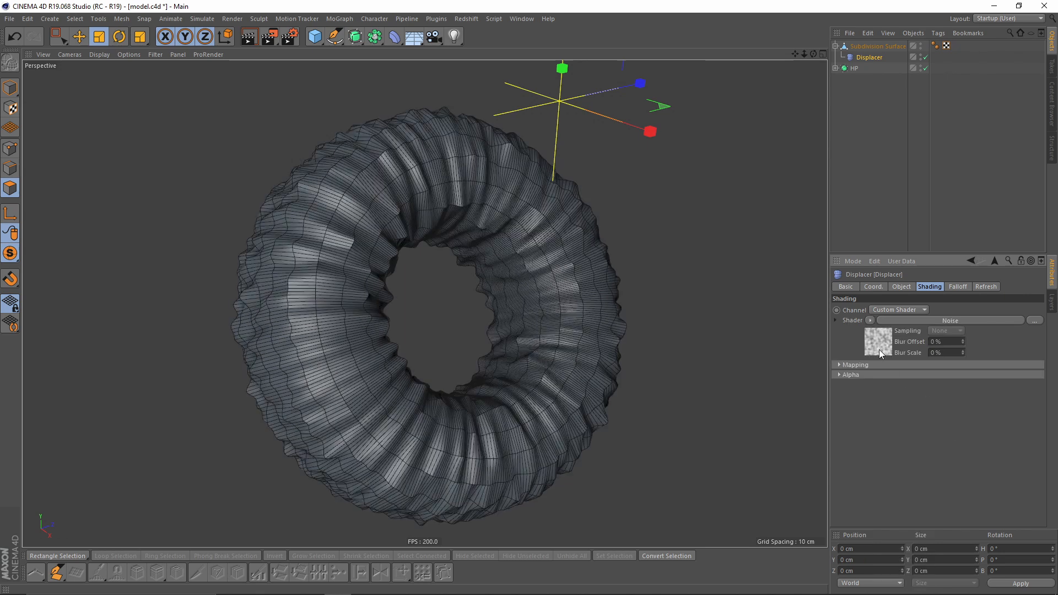
left_click(878, 350)
left_click_drag(544, 328, 562, 308, "alt")
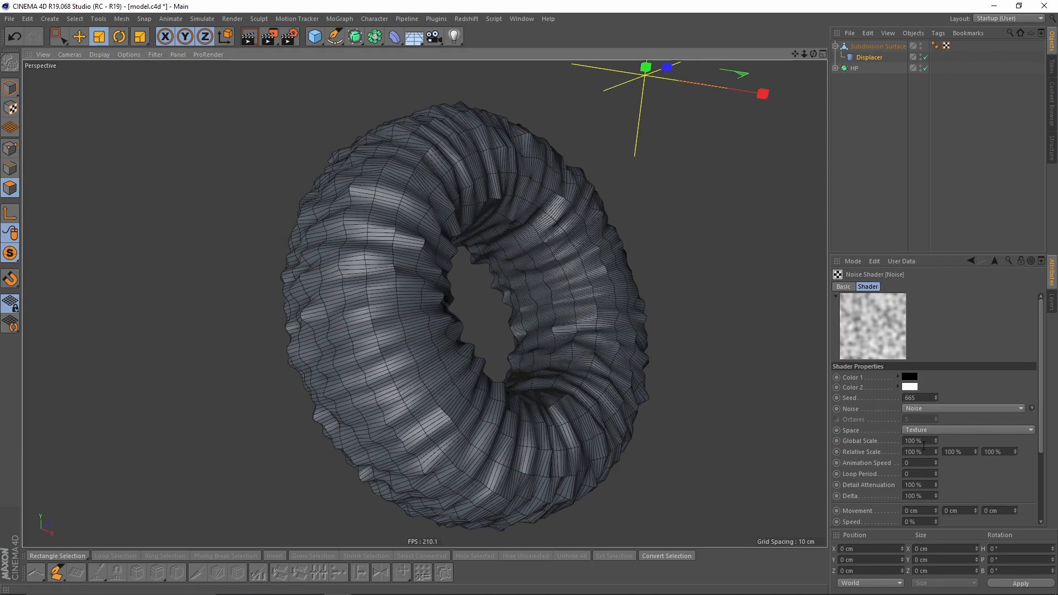
- Set the noise's relative scale to 1000% on X and 10% on Y
double_click(925, 453)
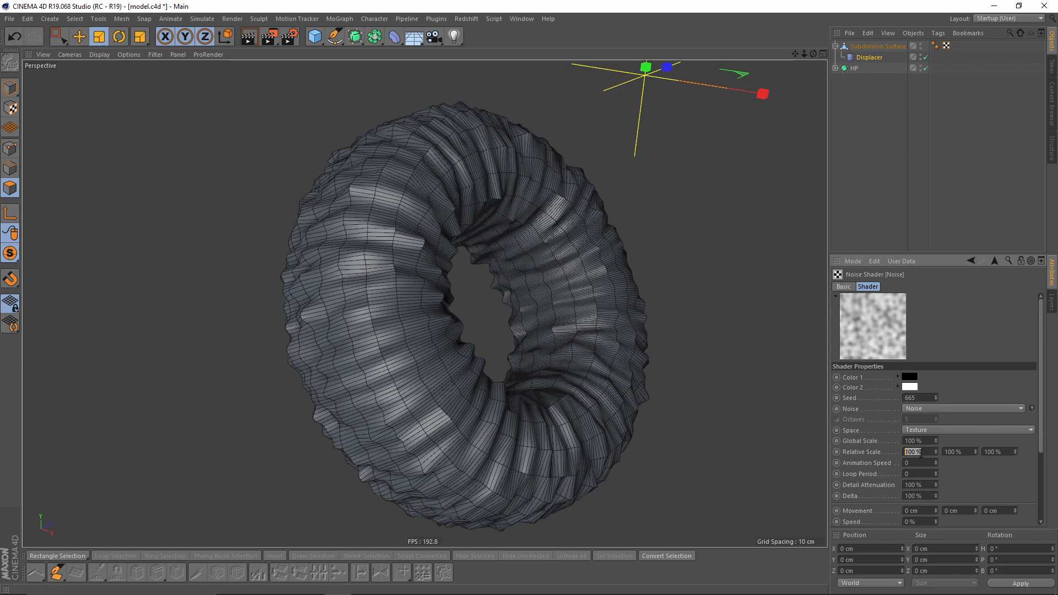
type("1000")
key("Return")
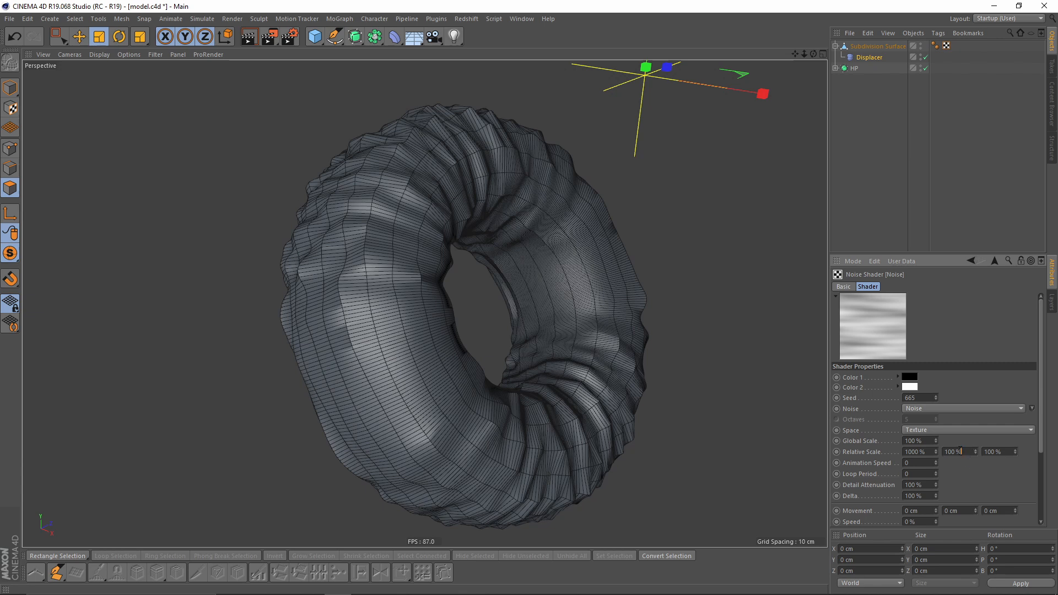
type("10")
key("Return")
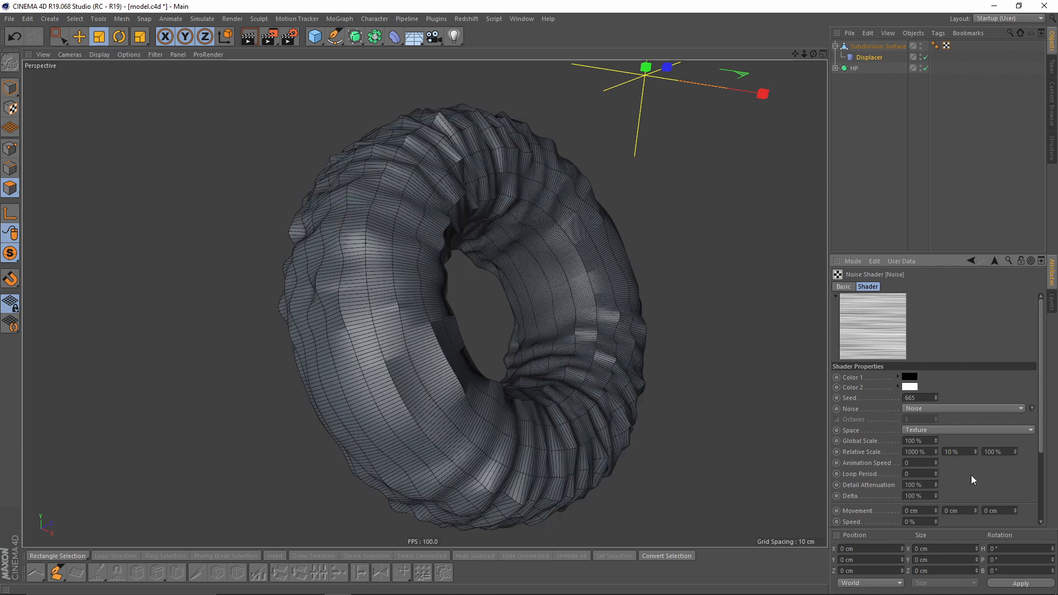
middle_click_drag(650, 363, 636, 349, "alt")
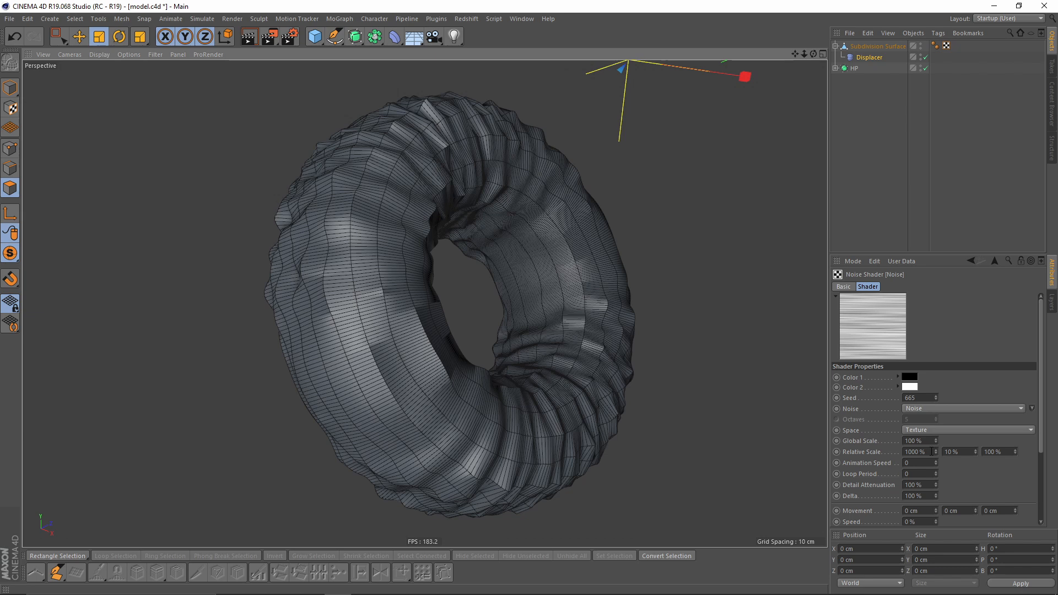
- Set the noise's relative scale to 10% on X and 1000% on Y
left_click(931, 453)
type("10")
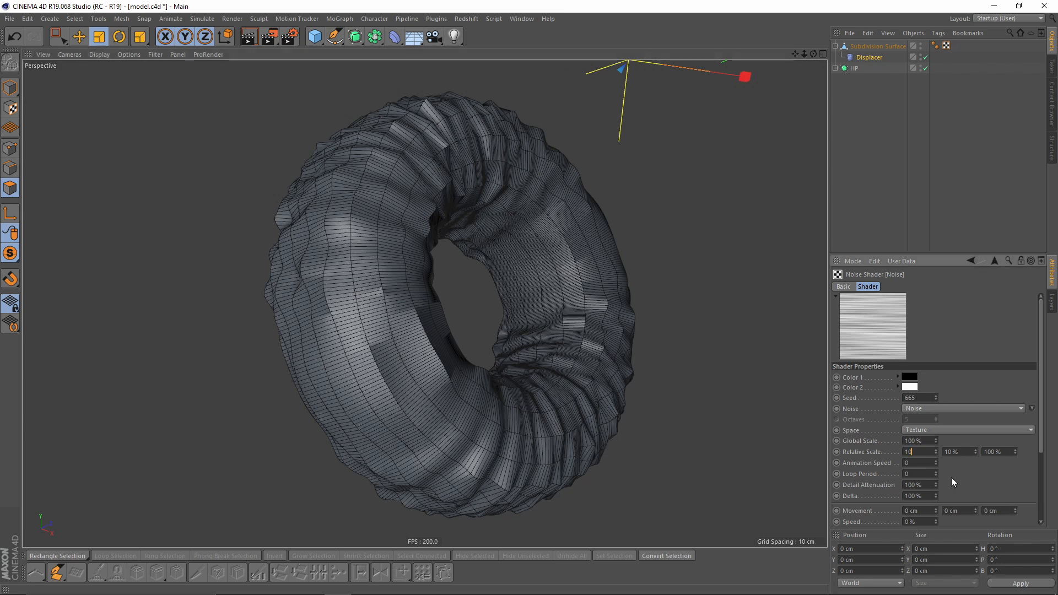
key("Return")
type("1000")
key("Return")
left_click_drag(490, 240, 626, 220, "alt")
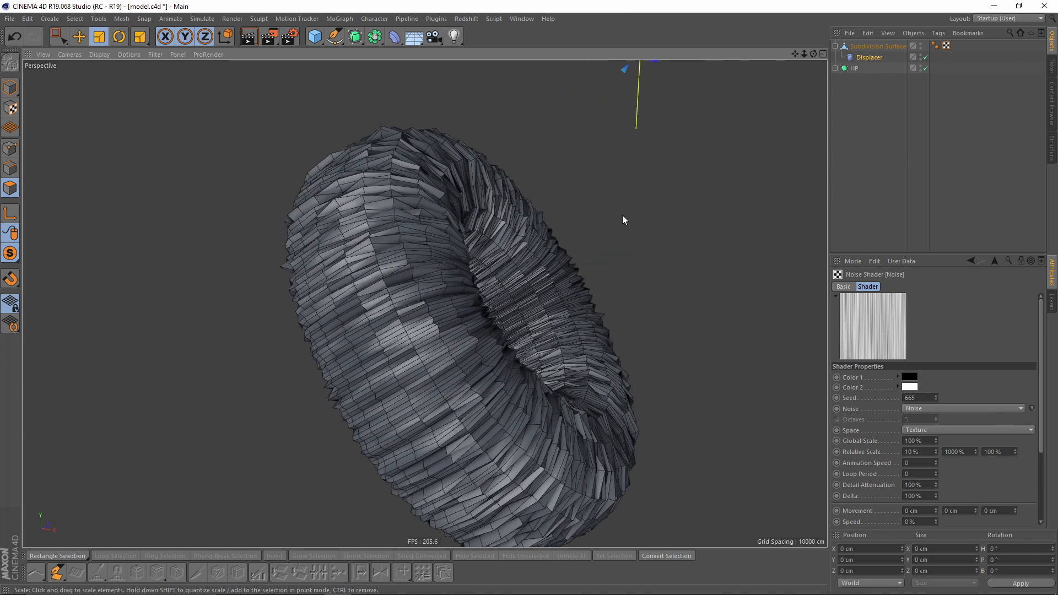
- Disable the Displacer, select the cushion mesh and switch to edge mode
left_click(925, 57)
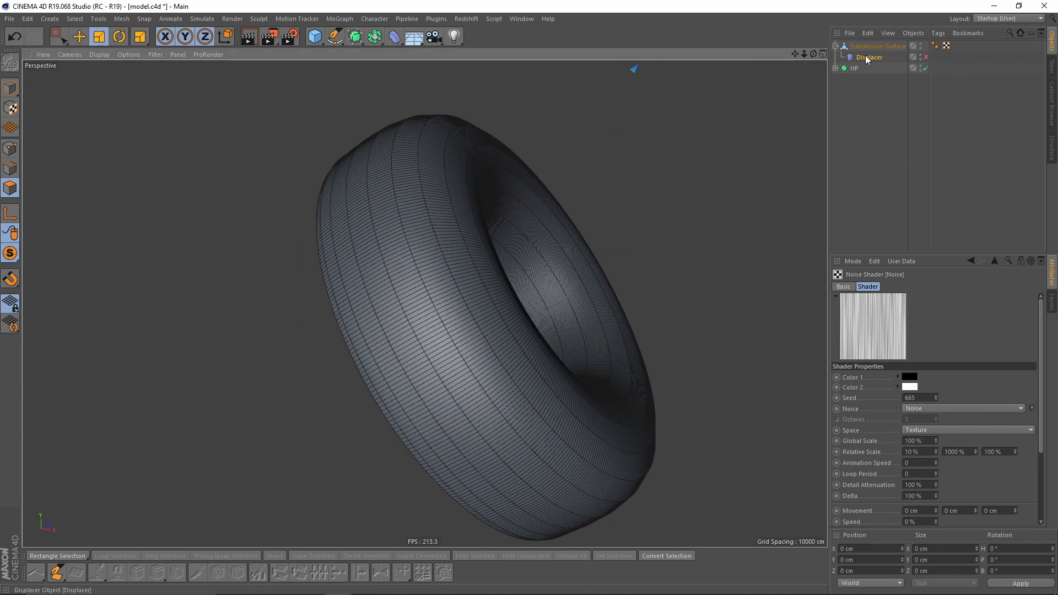
left_click(877, 46)
left_click_drag(445, 227, 535, 189, "alt")
left_click(12, 173)
left_click_drag(241, 248, 348, 209, "alt")
right_click(431, 179)
left_click(482, 86)
left_click_drag(408, 274, 413, 331, "alt")
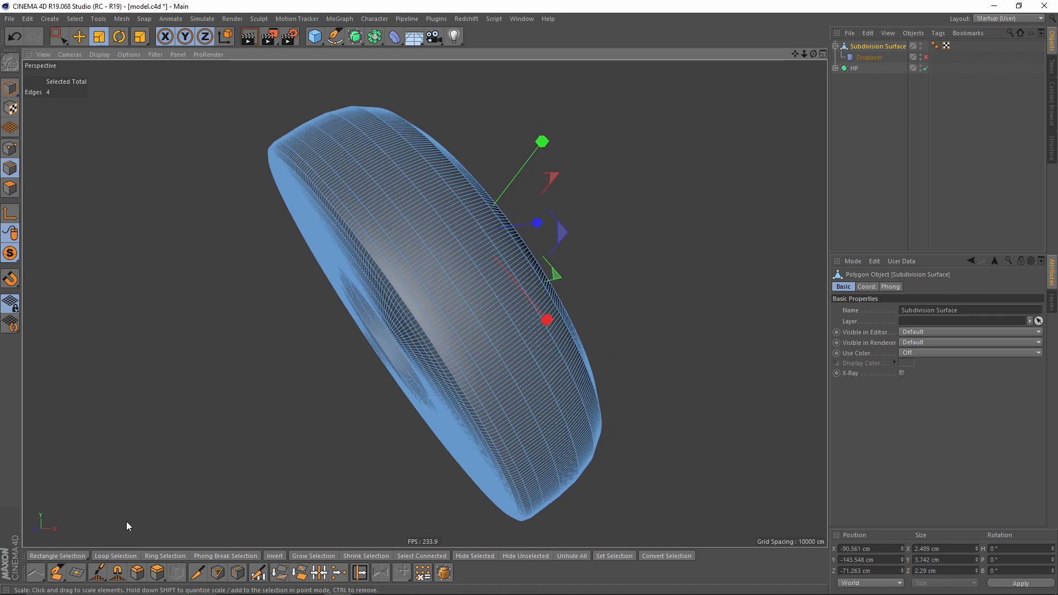
- Select several edge loops running around the cushion with Loop Selection
left_click(115, 556)
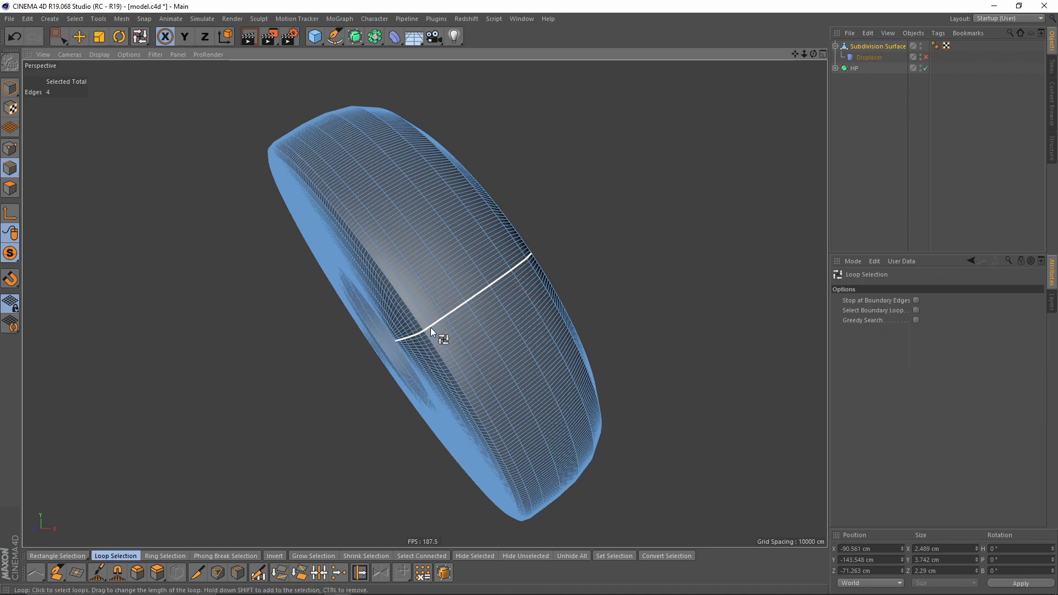
scroll(431, 328, "up", 5)
left_click(426, 331)
left_click_drag(458, 345, 391, 305, "alt")
left_click(428, 333, "shift")
left_click(421, 346, "shift")
left_click(458, 298, "shift")
scroll(391, 305, "up", 5)
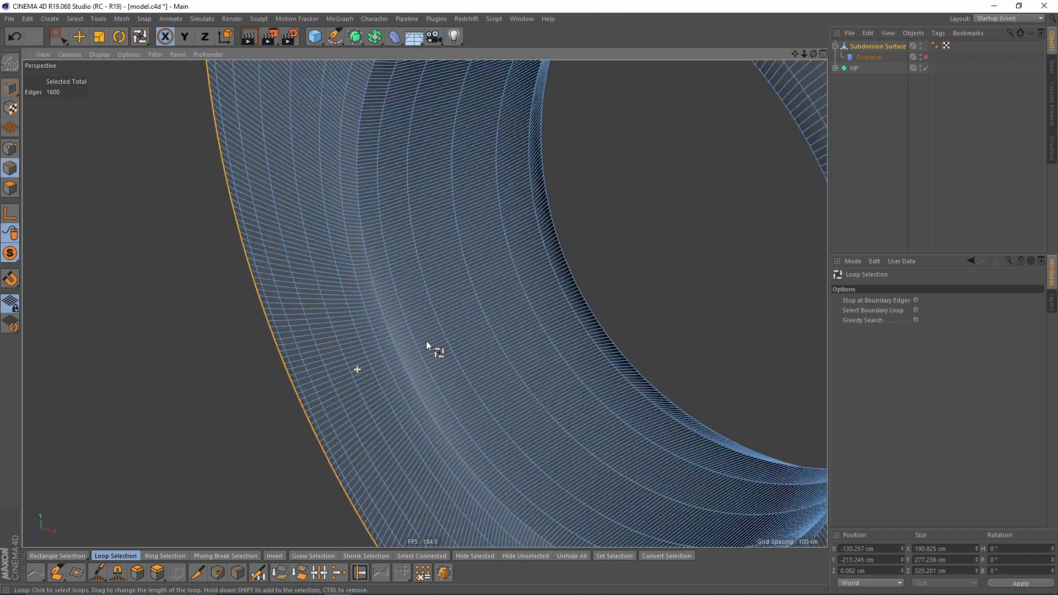
left_click(392, 339, "shift")
left_click(378, 342, "shift")
left_click(412, 331, "shift")
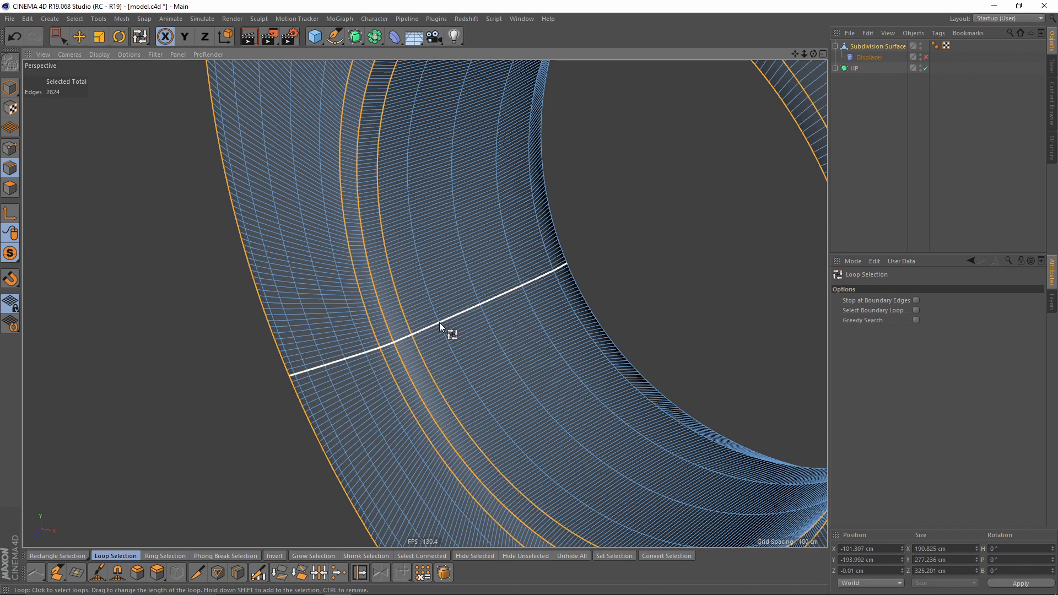
left_click(441, 327, "shift")
scroll(439, 322, "down", 3)
left_click_drag(438, 321, 368, 355, "alt")
middle_click_drag(369, 355, 434, 312, "alt")
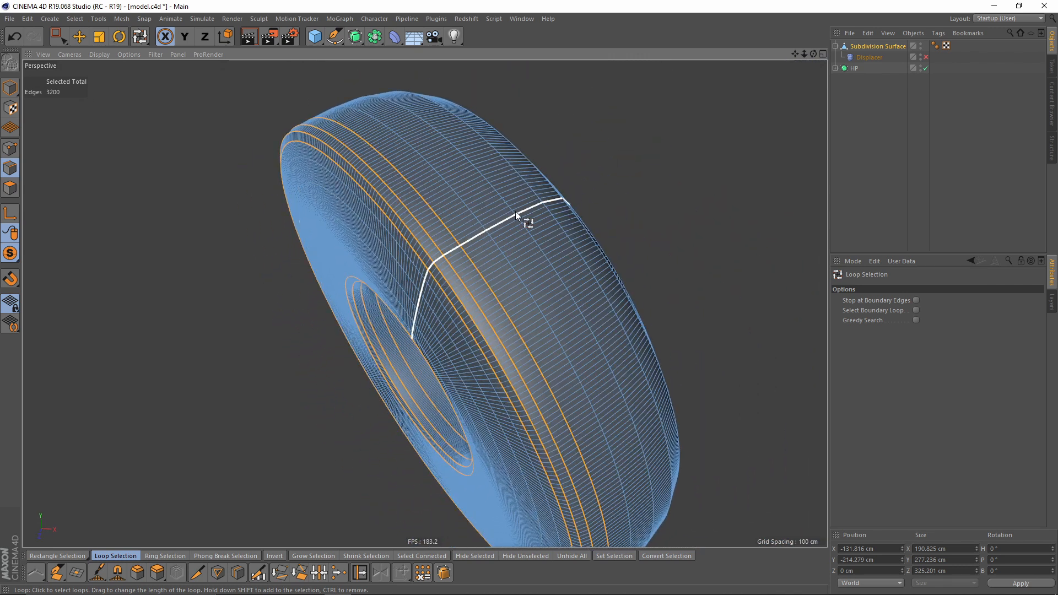
- Convert to point mode, set a vertex weight on the selected points, and select the new Vertex Map tag
left_click(10, 148)
left_click_drag(496, 264, 303, 281, "alt")
left_click(75, 19)
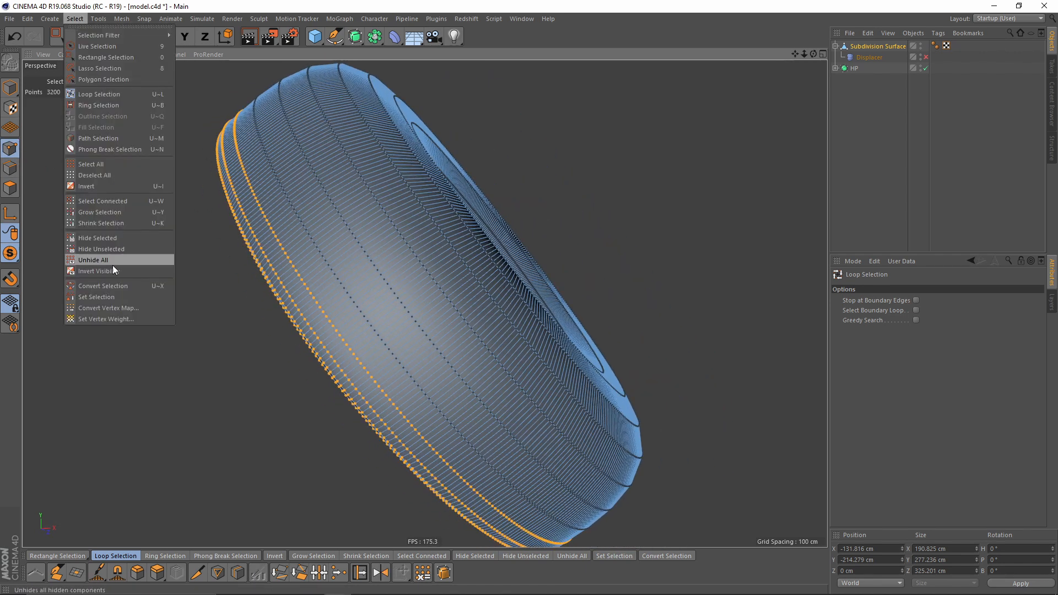
left_click(100, 319)
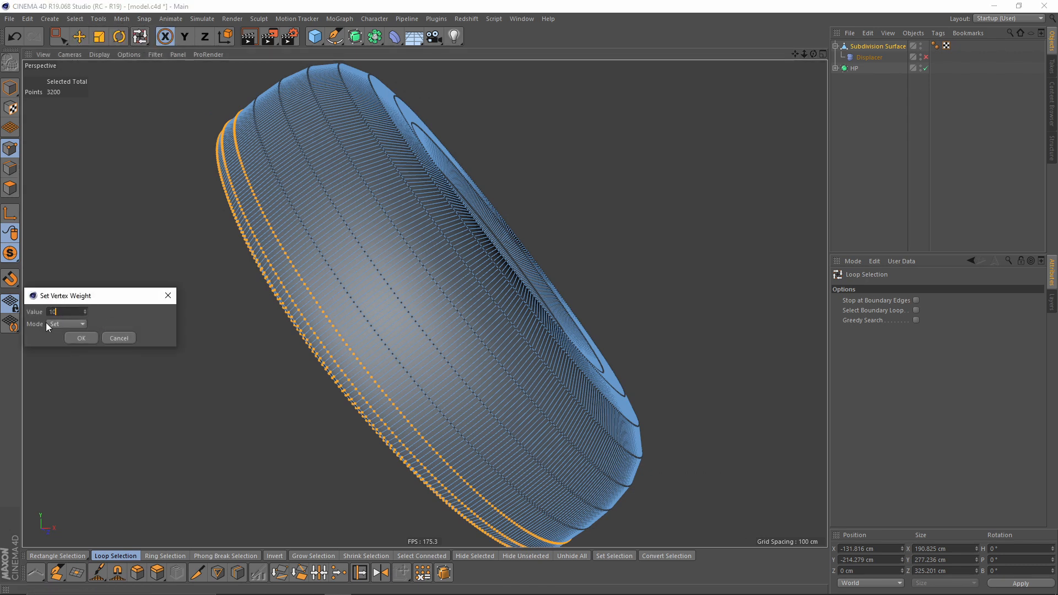
left_click(87, 338)
left_click_drag(179, 325, 369, 317, "alt")
scroll(369, 316, "down", 4)
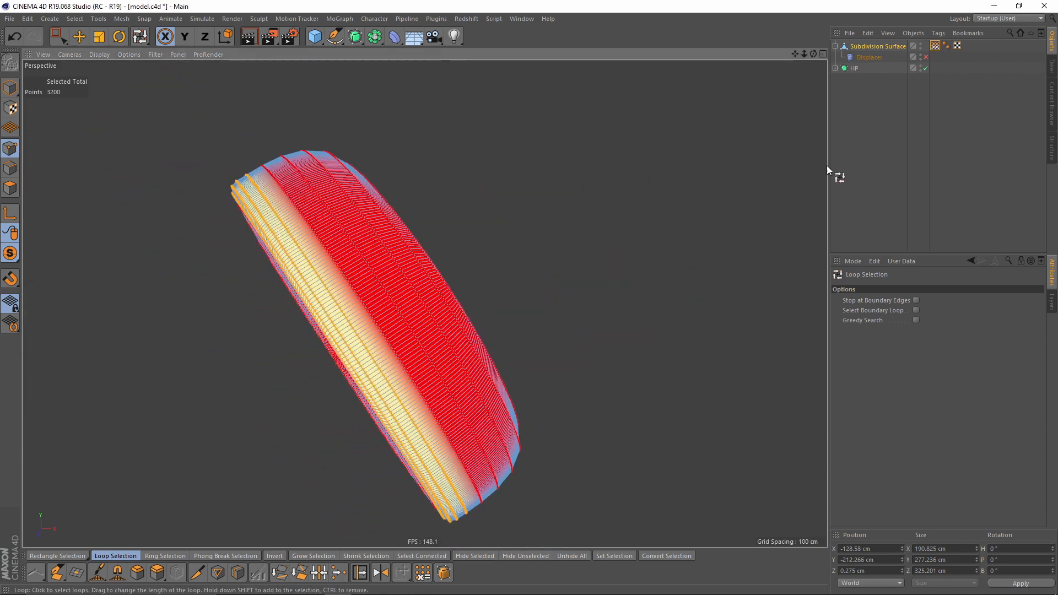
left_click(935, 46)
left_click_drag(425, 259, 482, 279, "alt")
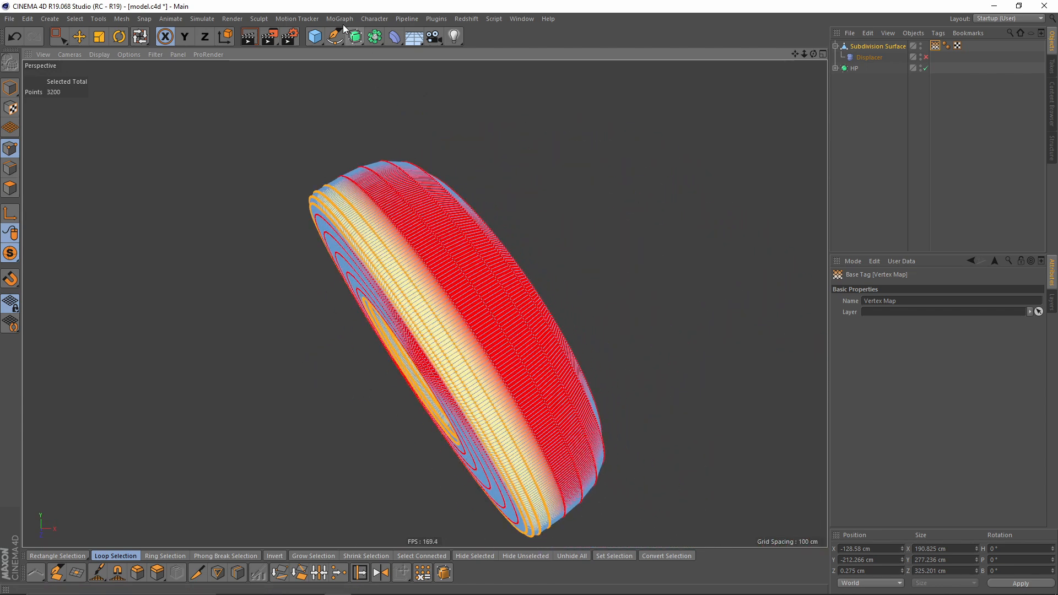
- Paint the vertex map over the cushion's outer side with the Paint Tool
left_click(374, 19)
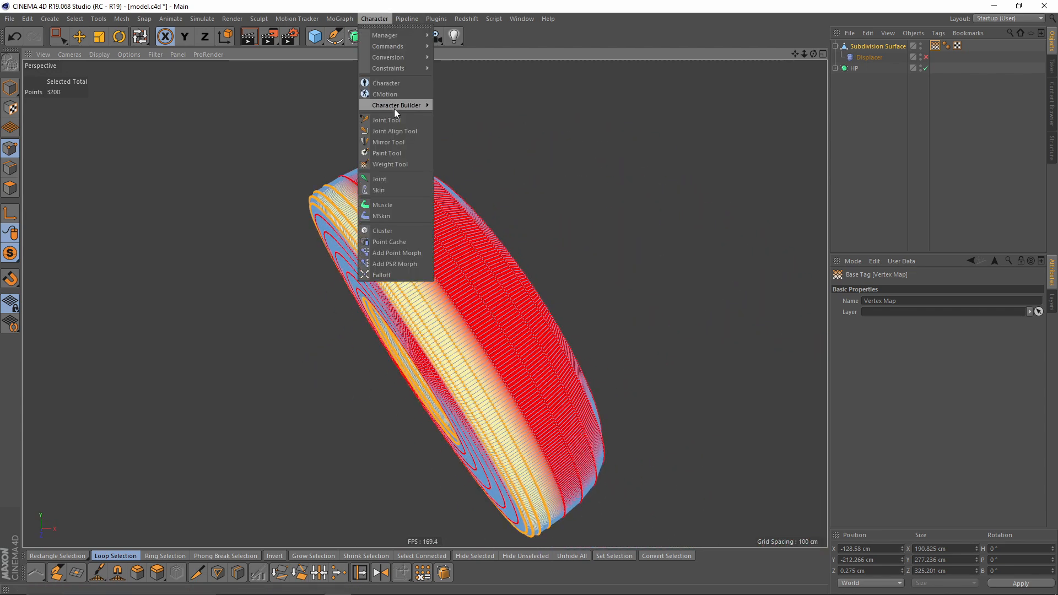
left_click(387, 153)
mouse_move(431, 341)
left_mouse_down("alt")
mouse_move(402, 262)
mouse_move(456, 237)
left_mouse_up("alt")
middle_click_drag(448, 244, 486, 252)
middle_click_drag(476, 267, 477, 295, "alt")
scroll(478, 298, "up", 1)
mouse_move(452, 276)
left_mouse_down()
mouse_move(442, 267)
mouse_move(456, 295)
mouse_move(422, 267)
mouse_move(488, 381)
left_mouse_up()
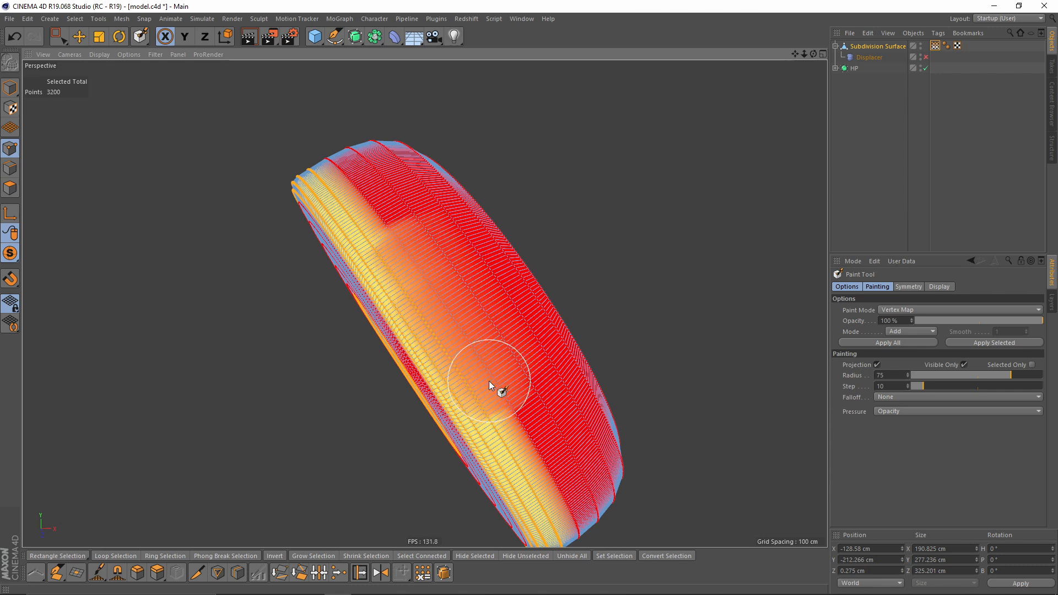
left_click_drag(416, 198, 473, 269, "alt")
middle_click_drag(472, 269, 531, 368, "alt")
mouse_move(514, 385)
left_mouse_down()
mouse_move(398, 245)
mouse_move(518, 343)
left_mouse_up()
mouse_move(399, 259)
left_mouse_down("alt")
mouse_move(548, 245)
mouse_move(524, 240)
left_mouse_up("alt")
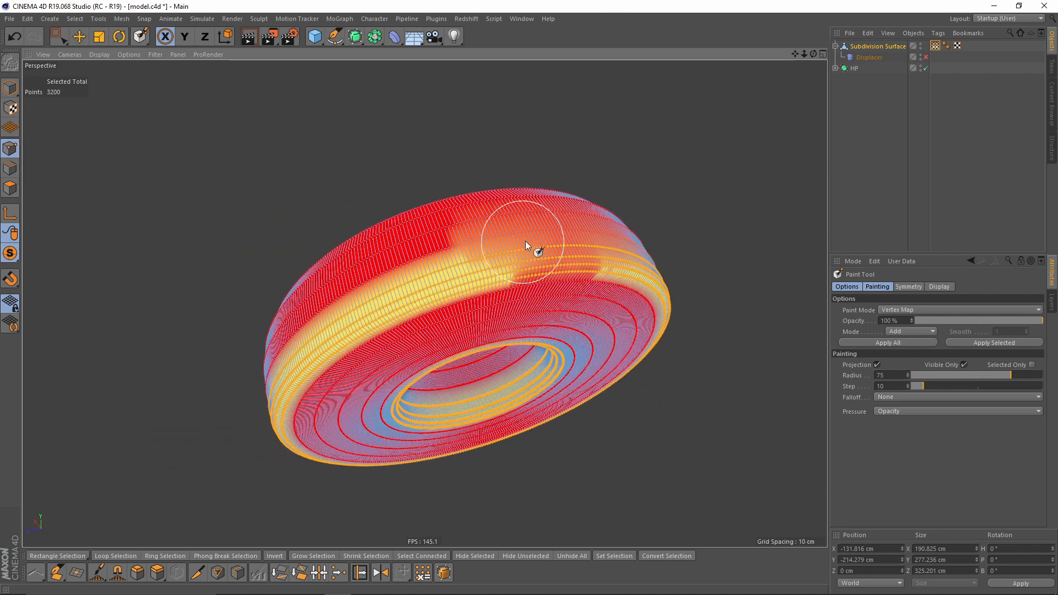
left_click_drag(366, 302, 574, 246, "alt")
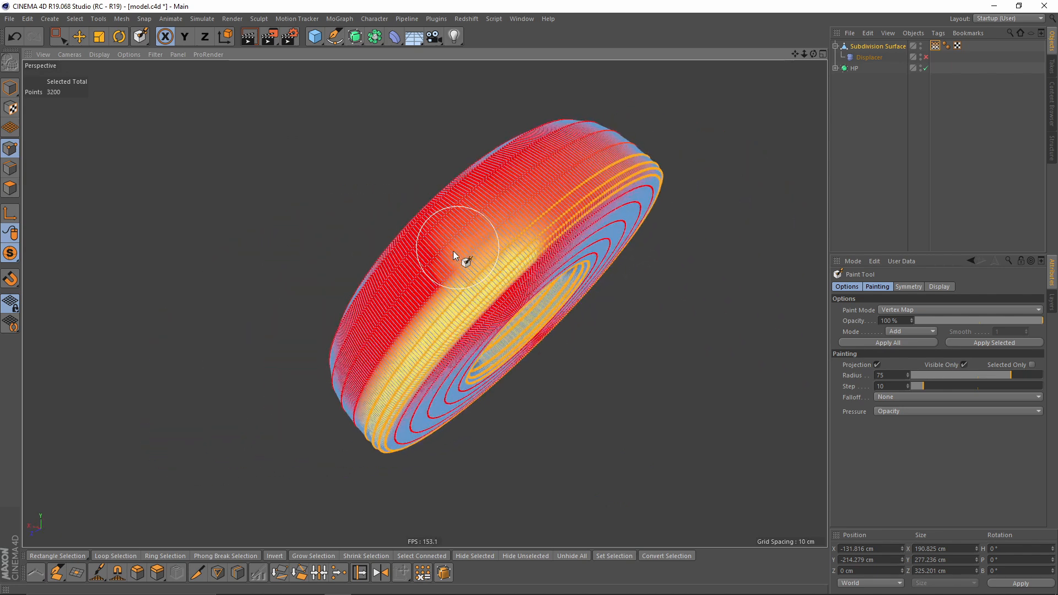
mouse_move(411, 316)
left_mouse_down("alt")
mouse_move(481, 364)
mouse_move(559, 230)
left_mouse_up("alt")
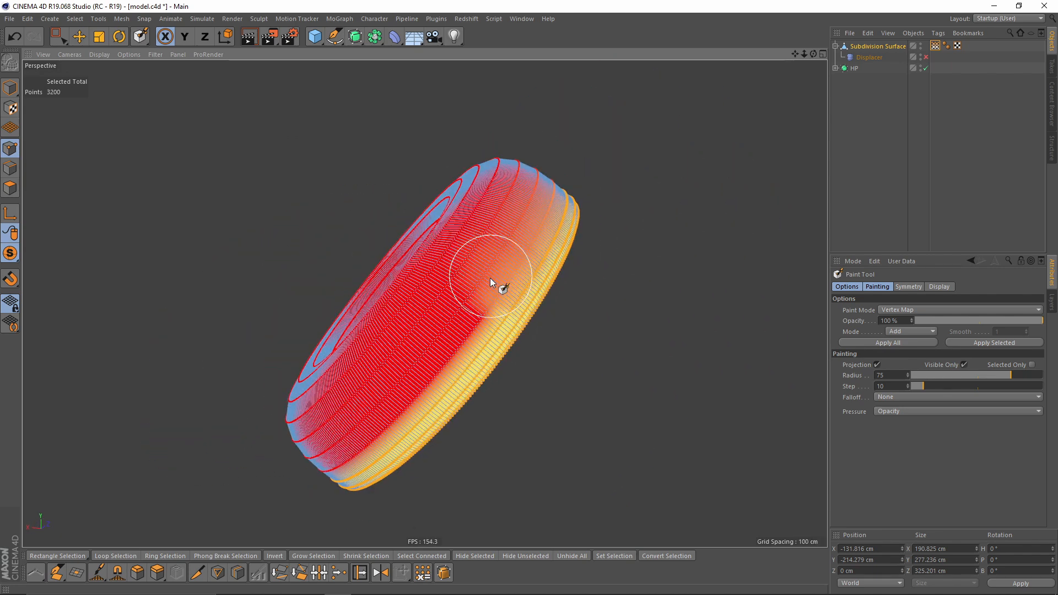
mouse_move(452, 348)
left_mouse_down("alt")
mouse_move(518, 315)
mouse_move(531, 296)
mouse_move(420, 355)
mouse_move(592, 392)
left_mouse_up("alt")
mouse_move(521, 365)
left_mouse_down()
mouse_move(403, 353)
mouse_move(369, 305)
mouse_move(427, 362)
mouse_move(525, 366)
mouse_move(505, 358)
mouse_move(494, 314)
mouse_move(545, 369)
mouse_move(502, 335)
mouse_move(532, 306)
left_mouse_up()
- Paint the vertex map along the cushion's outer rim, adjusting the brush radius between strokes
scroll(503, 334, "up", 3)
middle_click_drag(532, 306, 510, 313)
mouse_move(510, 314)
left_mouse_down("alt")
mouse_move(516, 265)
mouse_move(557, 277)
mouse_move(584, 251)
mouse_move(561, 251)
mouse_move(524, 214)
mouse_move(552, 231)
mouse_move(529, 224)
mouse_move(504, 240)
mouse_move(377, 252)
left_mouse_up("alt")
scroll(584, 250, "up", 4)
mouse_move(464, 246)
left_mouse_down("alt")
mouse_move(484, 203)
mouse_move(392, 237)
left_mouse_up("alt")
mouse_move(447, 178)
left_mouse_down()
mouse_move(338, 276)
mouse_move(383, 267)
mouse_move(345, 307)
mouse_move(366, 360)
mouse_move(403, 370)
mouse_move(399, 412)
mouse_move(427, 342)
mouse_move(356, 309)
mouse_move(398, 248)
mouse_move(497, 362)
mouse_move(590, 293)
mouse_move(455, 329)
mouse_move(545, 332)
mouse_move(537, 274)
mouse_move(500, 257)
mouse_move(453, 286)
mouse_move(404, 286)
mouse_move(422, 316)
left_mouse_up()
scroll(453, 285, "up", 2)
scroll(422, 315, "up", 2)
middle_click_drag(425, 312, 394, 343)
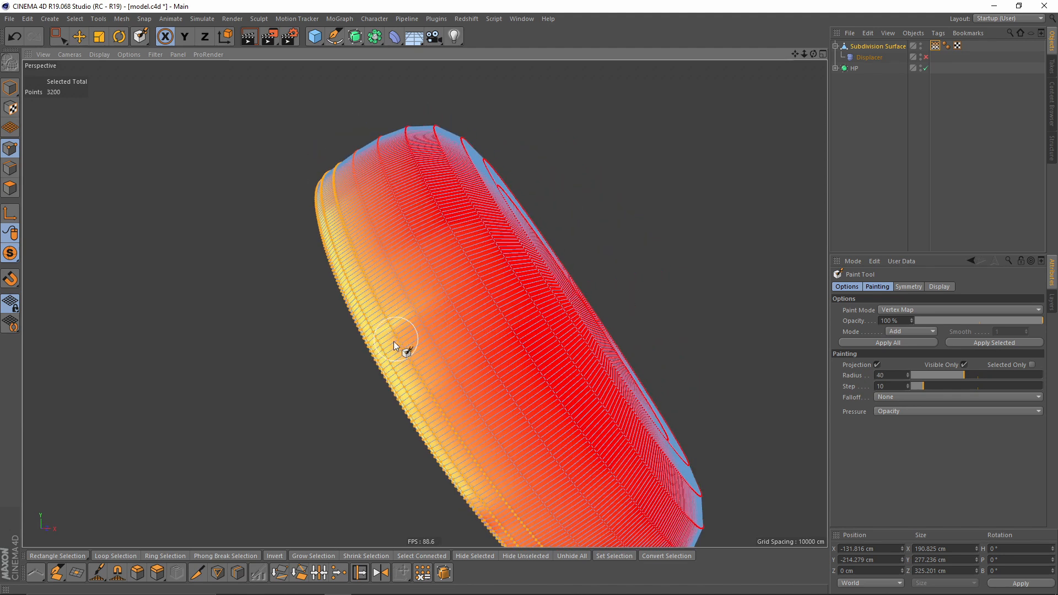
left_click_drag(505, 297, 453, 339, "alt")
mouse_move(538, 303)
middle_mouse_down()
mouse_move(576, 300)
mouse_move(555, 362)
middle_mouse_up()
mouse_move(555, 362)
left_mouse_down("alt")
mouse_move(570, 392)
mouse_move(589, 387)
left_mouse_up("alt")
middle_click_drag(576, 371, 549, 377)
scroll(565, 371, "down", 3)
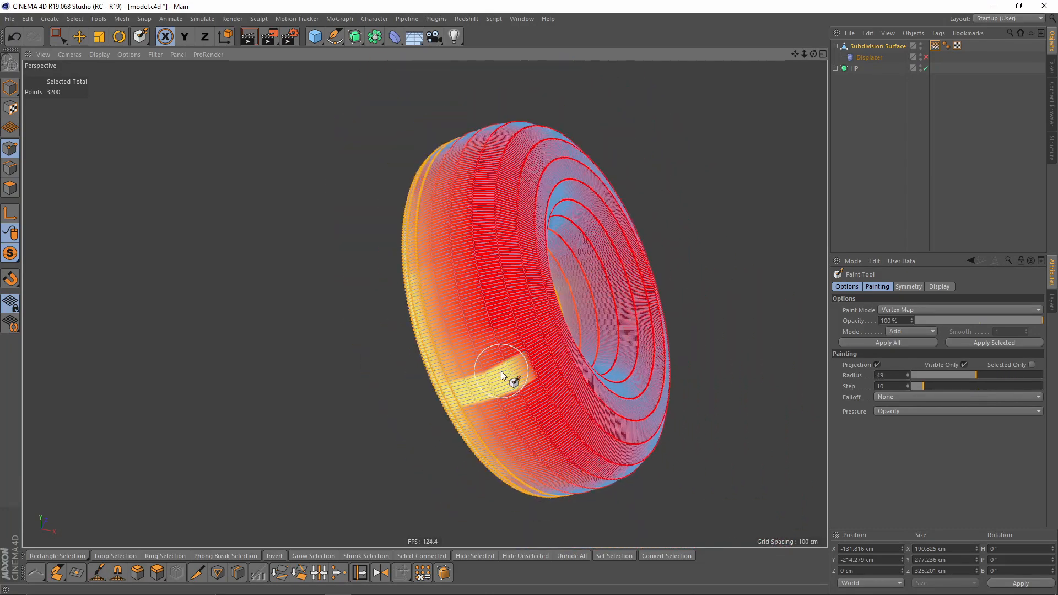
- Paint scattered patches of vertex weight across the cushion's front face
left_click_drag(503, 371, 481, 405, "alt")
left_click_drag(417, 360, 475, 341)
left_click_drag(513, 303, 467, 339, "alt")
mouse_move(437, 296)
left_mouse_down("alt")
mouse_move(375, 362)
mouse_move(419, 262)
mouse_move(475, 340)
mouse_move(479, 326)
left_mouse_up("alt")
middle_click_drag(529, 365, 448, 340, "alt")
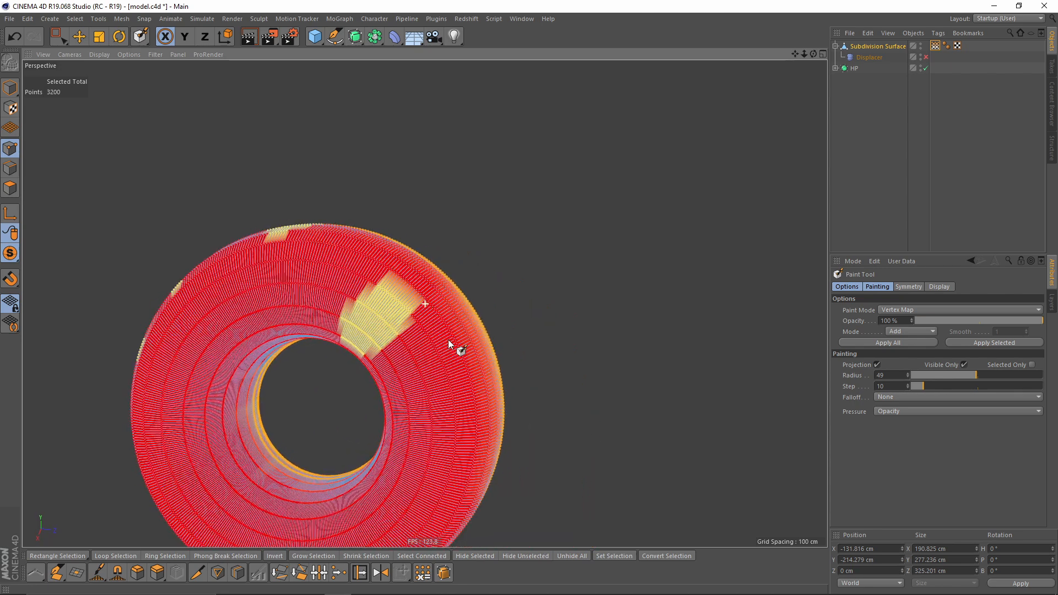
left_click_drag(448, 340, 405, 353, "alt")
middle_click_drag(474, 379, 496, 243, "alt")
left_click_drag(488, 303, 465, 319)
middle_click_drag(485, 407, 634, 350, "alt")
mouse_move(618, 353)
left_mouse_down("alt")
mouse_move(510, 299)
mouse_move(522, 303)
left_mouse_up("alt")
middle_click_drag(508, 352, 607, 363, "alt")
left_click_drag(607, 364, 632, 332, "alt")
mouse_move(632, 334)
left_mouse_down()
mouse_move(610, 325)
mouse_move(564, 362)
mouse_move(545, 359)
left_mouse_up()
mouse_move(669, 348)
left_mouse_down("alt")
mouse_move(493, 356)
mouse_move(515, 293)
left_mouse_up("alt")
middle_click_drag(515, 294, 497, 293)
left_click_drag(476, 226, 438, 264)
mouse_move(492, 250)
middle_mouse_down("alt")
mouse_move(494, 314)
mouse_move(474, 323)
mouse_move(485, 323)
middle_mouse_up("alt")
mouse_move(485, 323)
left_mouse_down("alt")
mouse_move(463, 299)
mouse_move(474, 333)
mouse_move(510, 314)
mouse_move(454, 206)
mouse_move(383, 241)
mouse_move(514, 388)
mouse_move(510, 405)
left_mouse_up("alt")
left_click_drag(441, 202, 432, 172, "shift")
middle_click_drag(529, 163, 490, 267, "alt")
mouse_move(490, 266)
left_mouse_down("alt")
mouse_move(524, 216)
mouse_move(498, 188)
left_mouse_up("alt")
mouse_move(500, 193)
left_mouse_down("shift")
mouse_move(522, 256)
mouse_move(530, 217)
left_mouse_up("shift")
middle_click_drag(564, 405, 517, 270, "alt")
mouse_move(265, 281)
left_mouse_down("shift")
mouse_move(220, 317)
mouse_move(322, 309)
left_mouse_up("shift")
left_click_drag(266, 409, 255, 455, "shift")
left_click_drag(378, 421, 326, 423, "alt")
left_click_drag(398, 452, 550, 424, "shift")
left_click_drag(579, 367, 529, 372, "alt")
mouse_move(632, 340)
left_mouse_down("shift")
mouse_move(623, 291)
mouse_move(636, 289)
left_mouse_up("shift")
left_click_drag(635, 288, 680, 316, "alt")
middle_click_drag(679, 317, 624, 398, "alt")
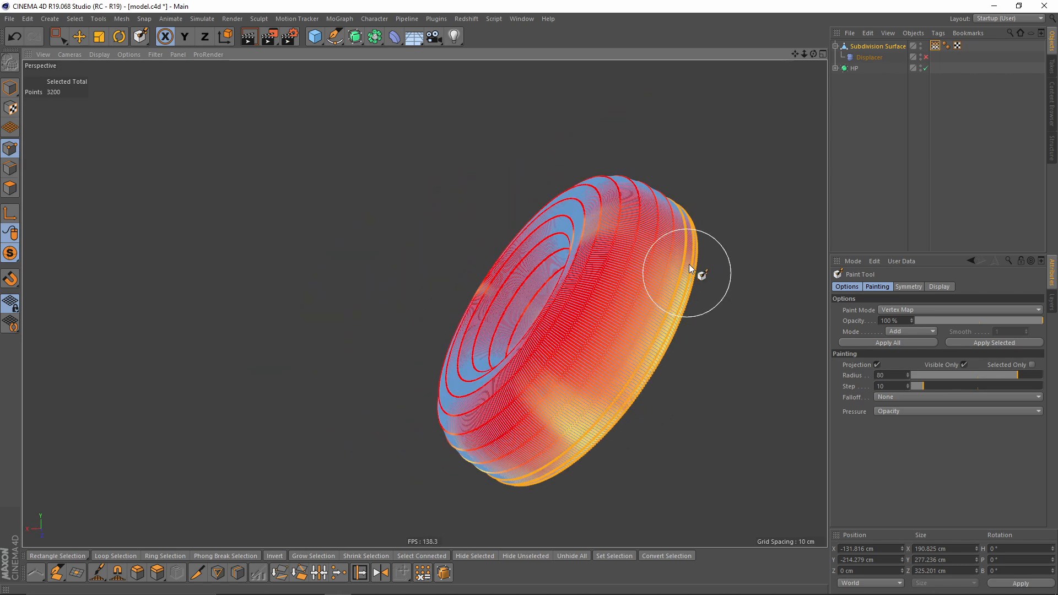
- Paint additional streaks of vertex weight around the cushion's inner ring
left_click_drag(626, 286, 673, 295, "alt")
left_click_drag(527, 407, 434, 453, "alt")
mouse_move(649, 340)
left_mouse_down()
mouse_move(634, 398)
mouse_move(616, 392)
mouse_move(630, 361)
mouse_move(589, 325)
mouse_move(605, 353)
mouse_move(633, 292)
mouse_move(597, 375)
mouse_move(635, 288)
mouse_move(663, 312)
mouse_move(527, 358)
left_mouse_up()
scroll(535, 365, "up", 4)
mouse_move(547, 376)
middle_mouse_down()
mouse_move(539, 379)
mouse_move(569, 373)
middle_mouse_up()
scroll(567, 370, "up", 2)
mouse_move(569, 373)
left_mouse_down("alt")
mouse_move(567, 314)
mouse_move(491, 229)
left_mouse_up("alt")
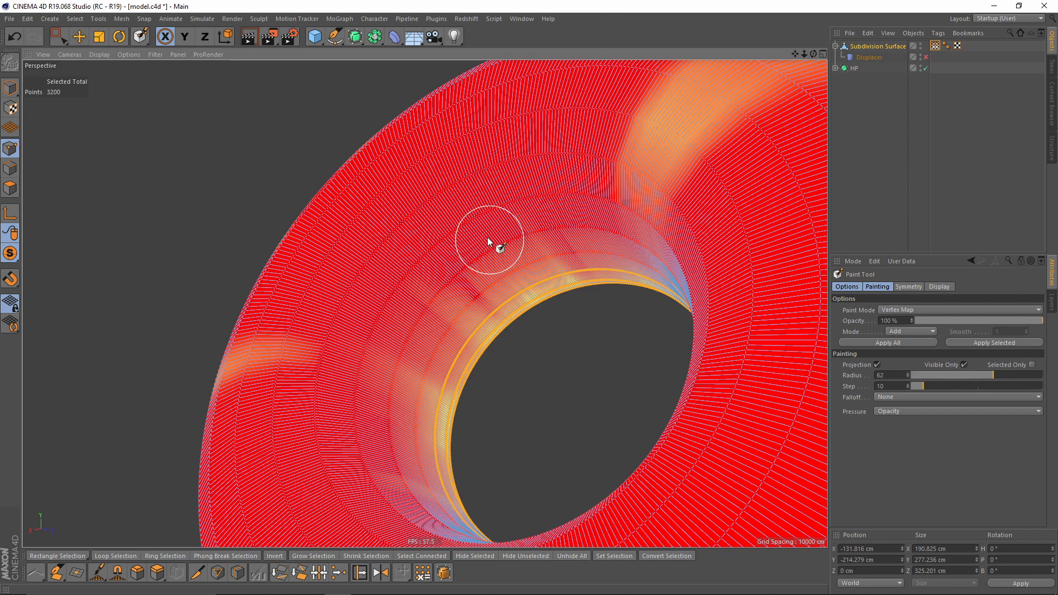
left_click_drag(481, 221, 534, 317)
mouse_move(472, 192)
left_mouse_down("shift")
mouse_move(557, 309)
mouse_move(505, 288)
mouse_move(532, 295)
left_mouse_up("shift")
left_click_drag(470, 287, 512, 318, "alt")
middle_click_drag(496, 314, 487, 313)
left_click_drag(425, 302, 544, 278, "alt")
middle_click_drag(558, 288, 543, 288)
mouse_move(557, 160)
left_mouse_down()
mouse_move(557, 271)
mouse_move(550, 209)
left_mouse_up()
mouse_move(657, 337)
left_mouse_down("alt")
mouse_move(573, 300)
mouse_move(626, 278)
left_mouse_up("alt")
middle_click_drag(618, 297, 633, 300)
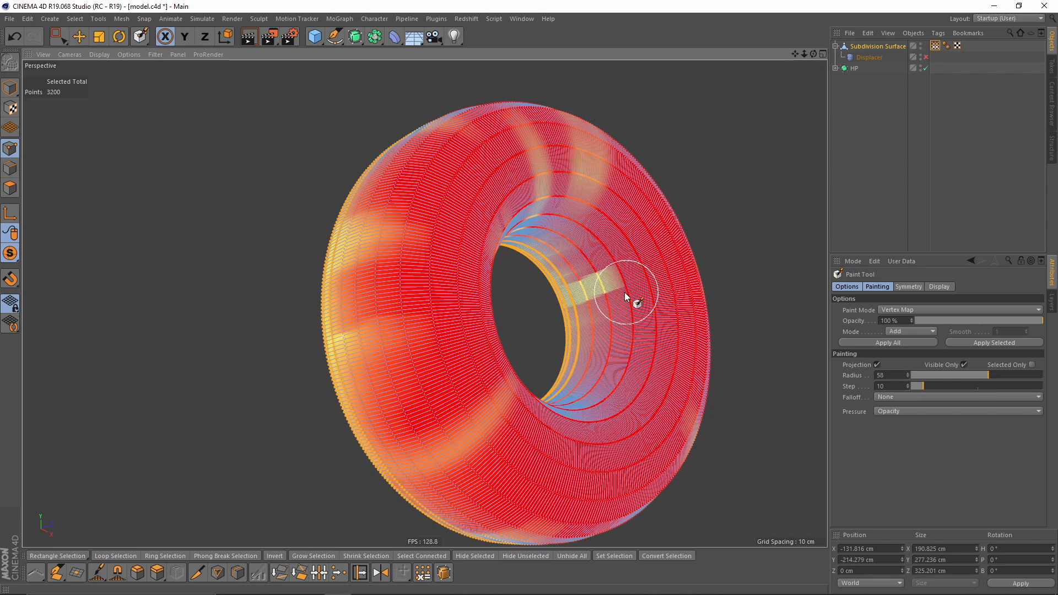
mouse_move(598, 295)
left_mouse_down("alt")
mouse_move(534, 390)
mouse_move(558, 366)
mouse_move(566, 391)
left_mouse_up("alt")
mouse_move(529, 348)
left_mouse_down("shift")
mouse_move(587, 410)
mouse_move(494, 373)
mouse_move(447, 399)
mouse_move(437, 422)
mouse_move(477, 359)
mouse_move(502, 344)
left_mouse_up("shift")
middle_click_drag(485, 376, 463, 382)
left_click_drag(480, 364, 473, 367, "alt")
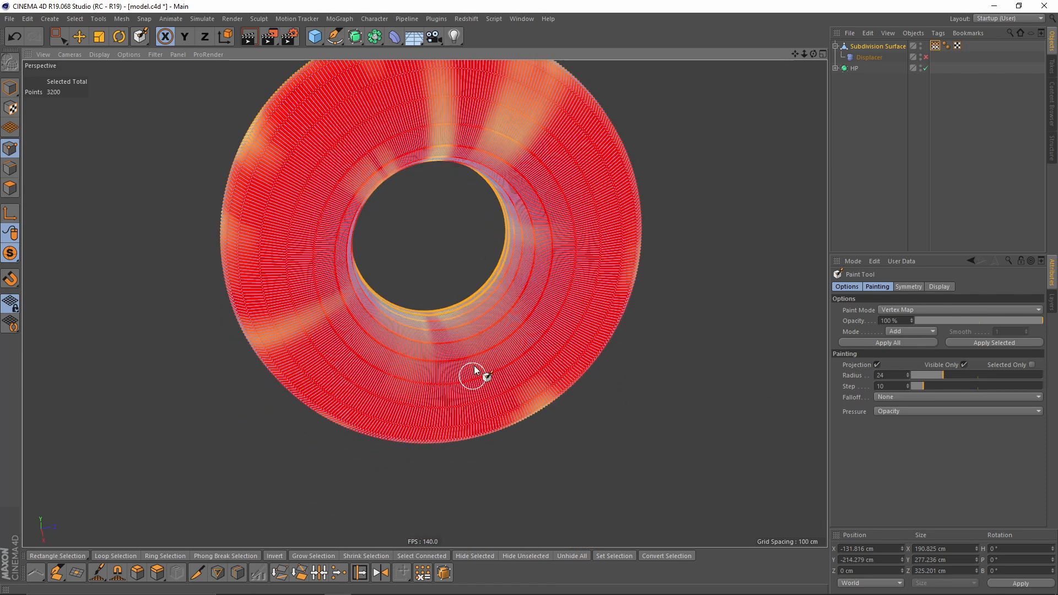
- Add more radial streaks of paint across the cushion's front face and inner edge
left_click_drag(461, 306, 481, 450)
mouse_move(481, 396)
left_mouse_down("alt")
mouse_move(478, 330)
mouse_move(487, 415)
mouse_move(476, 365)
mouse_move(479, 455)
left_mouse_up("alt")
left_click_drag(478, 317, 563, 424)
mouse_move(565, 424)
middle_mouse_down()
mouse_move(590, 431)
mouse_move(533, 379)
middle_mouse_up()
mouse_move(474, 395)
left_mouse_down("shift")
mouse_move(519, 360)
mouse_move(491, 283)
mouse_move(584, 309)
mouse_move(554, 294)
mouse_move(553, 259)
mouse_move(416, 300)
mouse_move(570, 236)
left_mouse_up("shift")
right_click_drag(570, 236, 505, 271, "alt")
left_click_drag(505, 271, 490, 316, "alt")
scroll(560, 259, "up", 3)
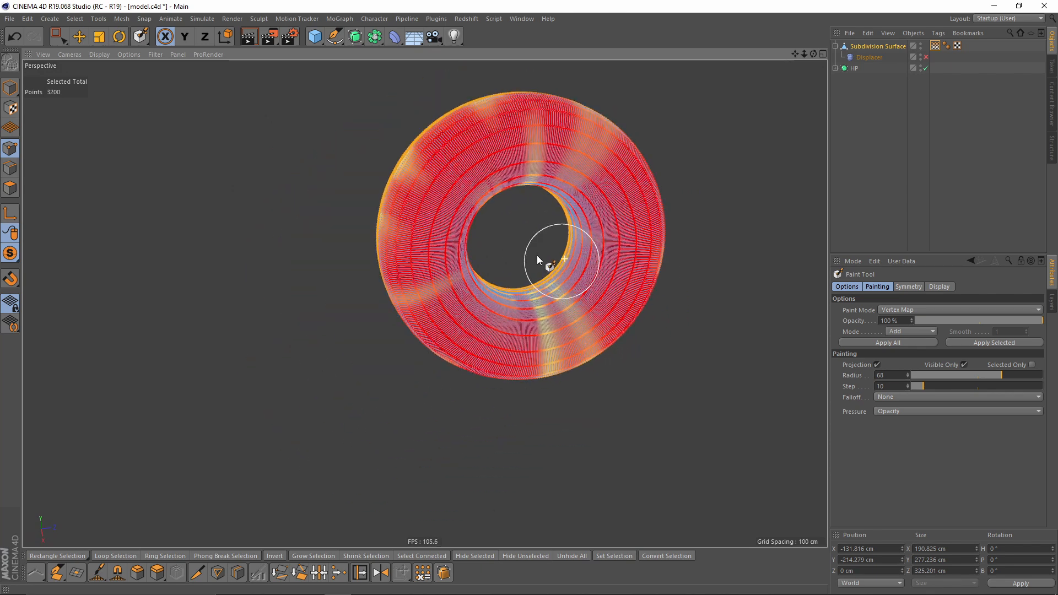
left_click_drag(522, 233, 563, 216, "alt")
scroll(543, 202, "up", 5)
left_click_drag(498, 193, 506, 192)
middle_click_drag(506, 192, 514, 239, "alt")
right_click_drag(541, 231, 427, 297, "alt")
mouse_move(424, 303)
left_mouse_down("alt")
mouse_move(388, 203)
mouse_move(429, 188)
mouse_move(538, 303)
mouse_move(551, 279)
mouse_move(480, 254)
mouse_move(494, 267)
mouse_move(478, 266)
mouse_move(461, 236)
mouse_move(568, 270)
left_mouse_up("alt")
right_click_drag(567, 270, 518, 297, "alt")
left_click_drag(518, 298, 488, 259, "alt")
right_click_drag(488, 259, 490, 275, "alt")
middle_click_drag(489, 275, 425, 304, "alt")
left_click_drag(425, 304, 621, 285, "alt")
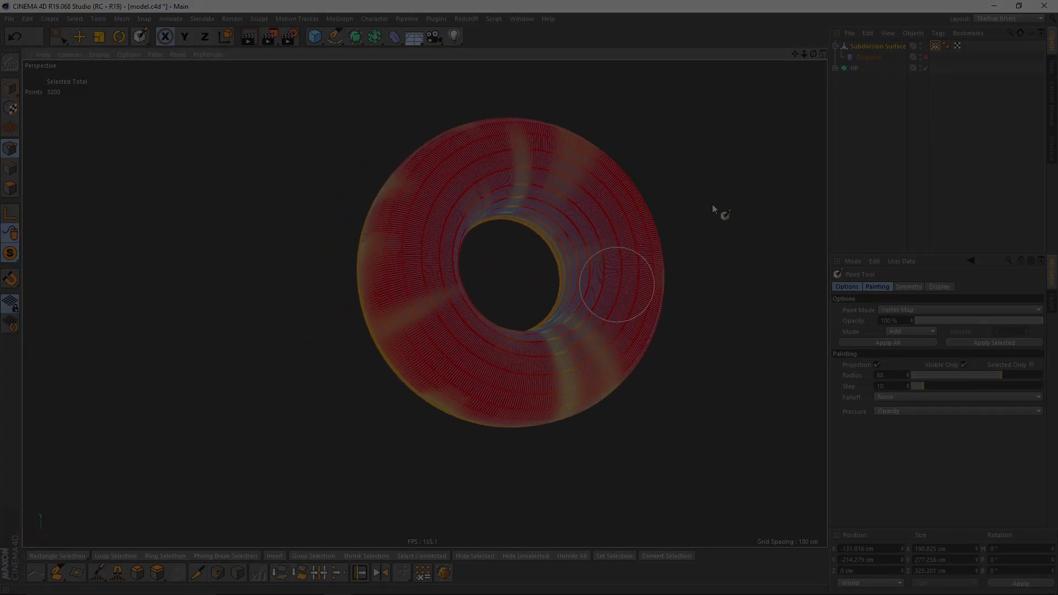
left_click_drag(601, 234, 580, 274, "alt")
scroll(580, 274, "up", 4)
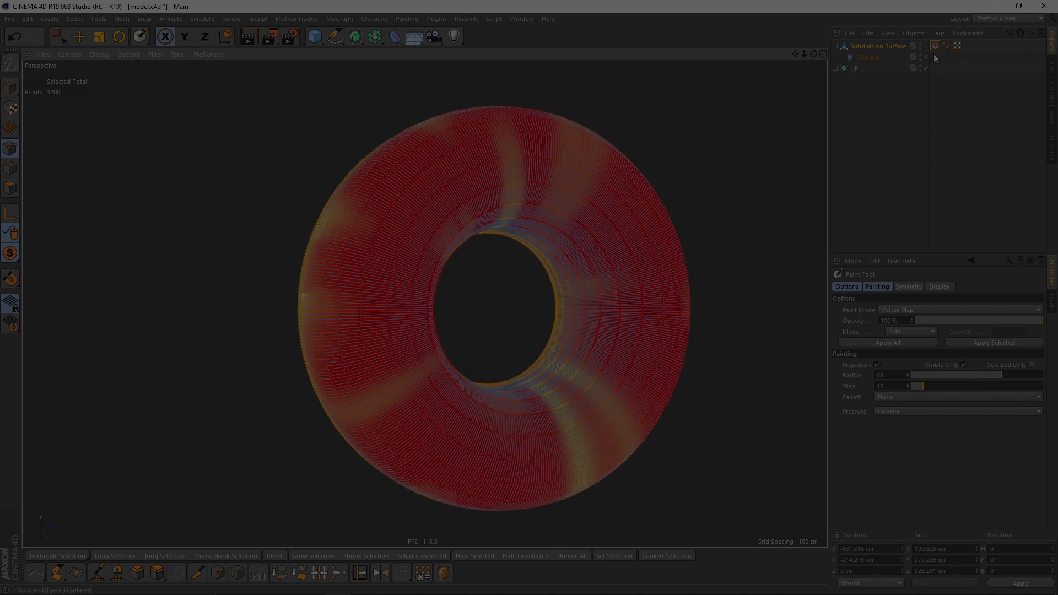
- Add a Restriction tag to the Displacer and assign the vertex map to its first Name slot
left_click(866, 58)
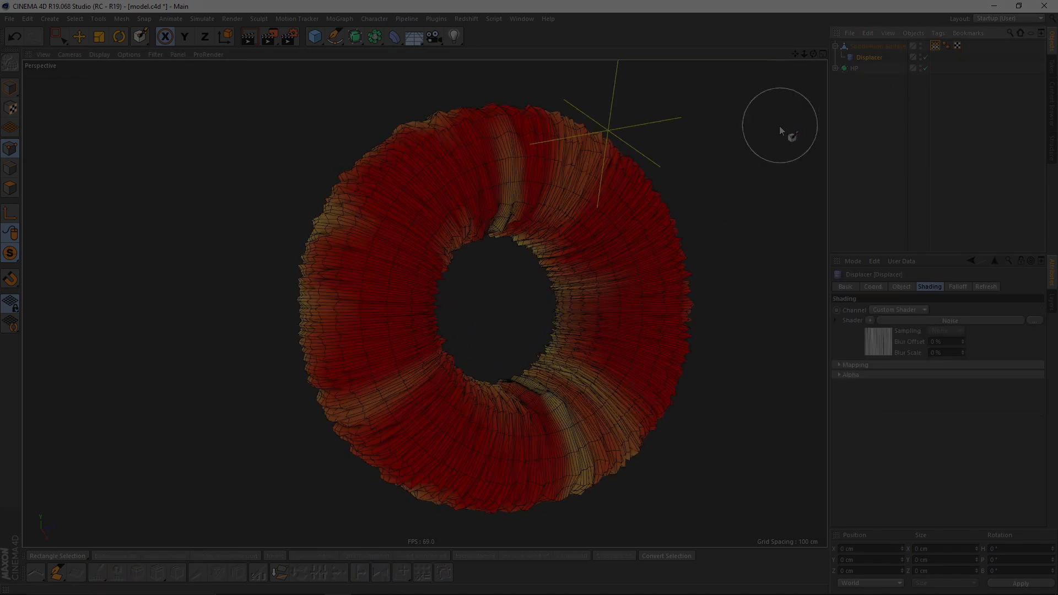
right_click(865, 60)
mouse_move(907, 64)
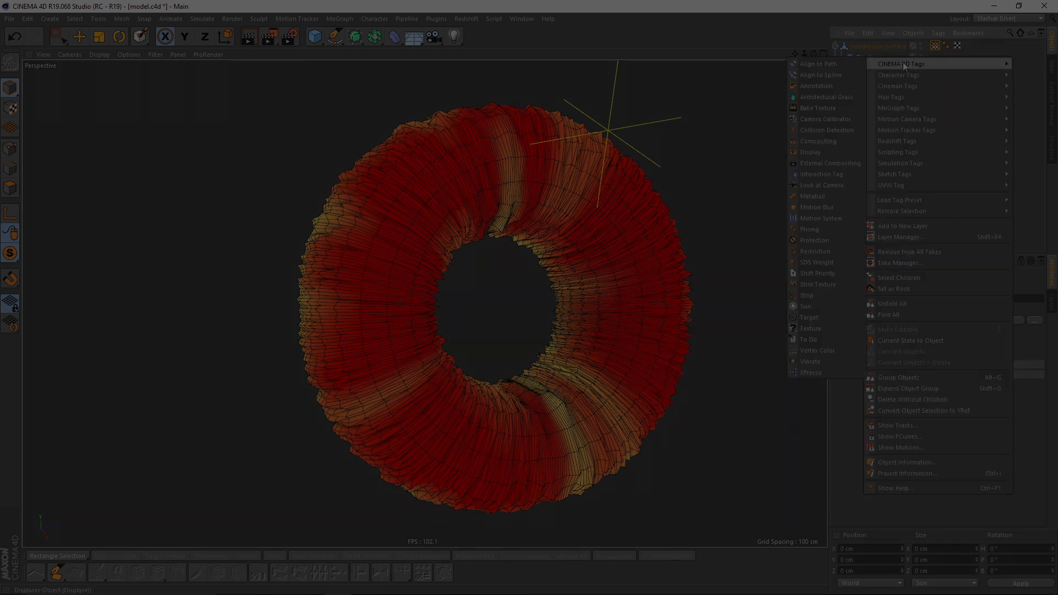
left_click(816, 252)
left_click_drag(630, 273, 627, 253, "alt")
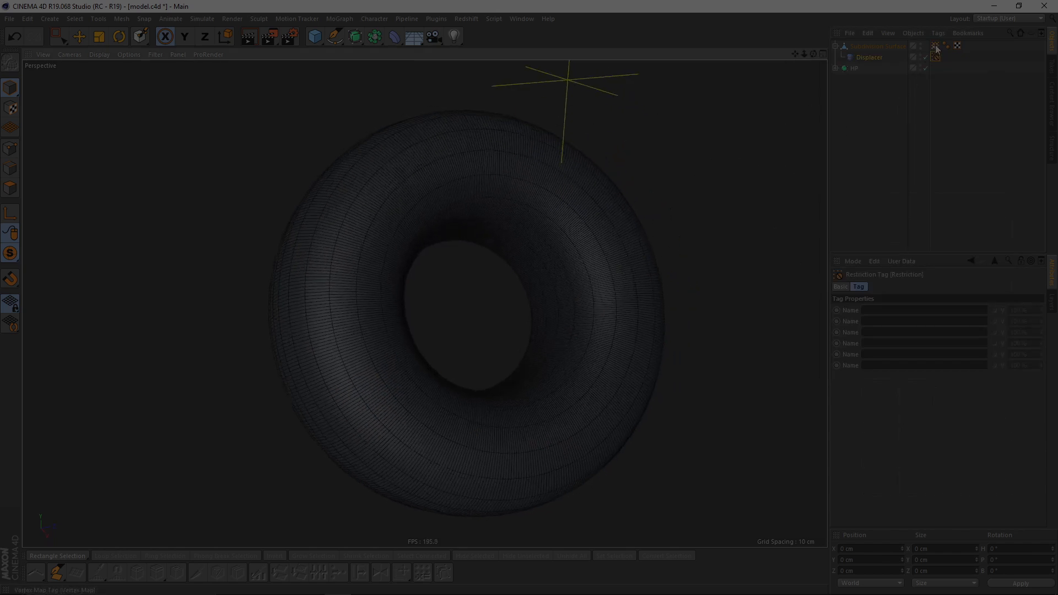
left_click_drag(937, 49, 895, 311)
left_click_drag(617, 302, 544, 273, "alt")
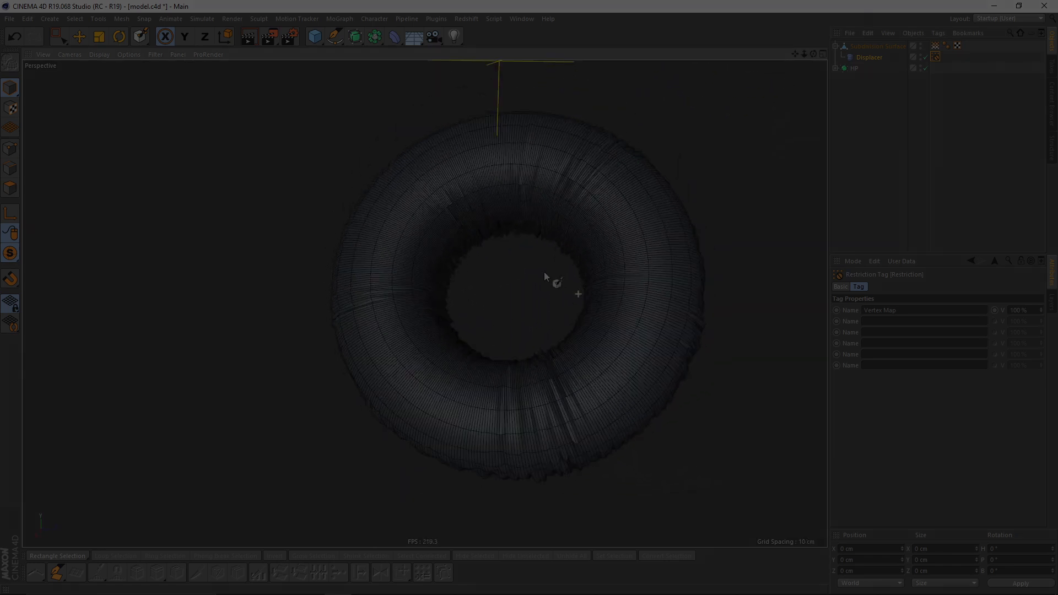
- Place the Subdivision Surface inside a new parent Subdivision Surface object
scroll(594, 243, "up", 5)
left_click_drag(594, 244, 570, 267, "alt")
left_click(863, 45)
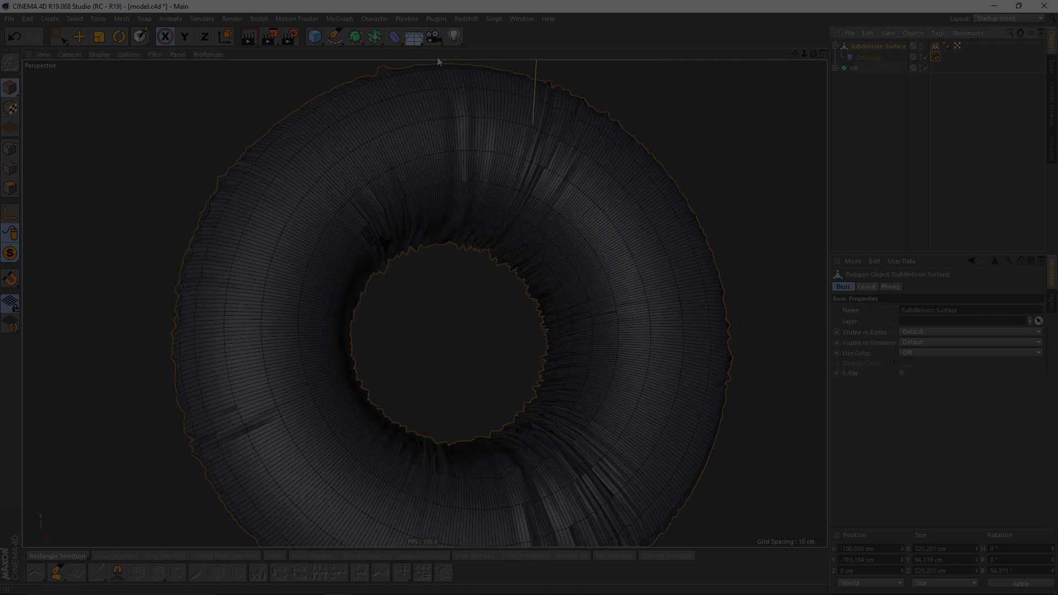
left_click(355, 36, "alt")
left_click_drag(508, 208, 494, 316, "alt")
scroll(469, 244, "down", 3)
scroll(521, 281, "up", 3)
mouse_move(521, 279)
left_mouse_down("alt")
mouse_move(506, 218)
mouse_move(520, 251)
left_mouse_up("alt")
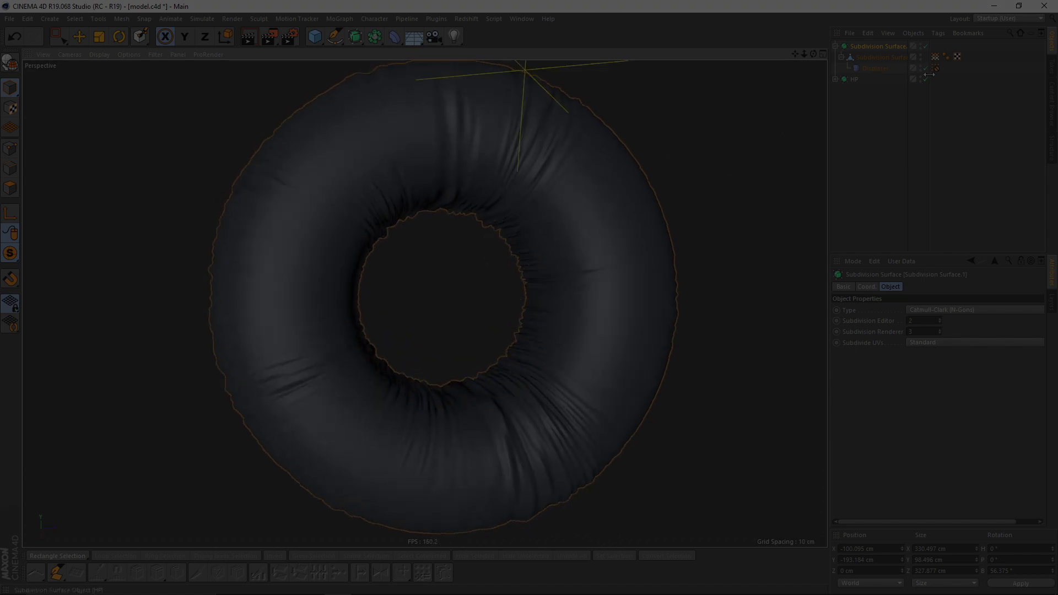
- Paint more patches on the vertex map and compare them with the displaced cushion
left_click(935, 57)
left_click_drag(523, 211, 494, 190, "alt")
mouse_move(458, 236)
left_mouse_down("alt")
mouse_move(491, 208)
mouse_move(439, 288)
mouse_move(488, 220)
mouse_move(507, 230)
left_mouse_up("alt")
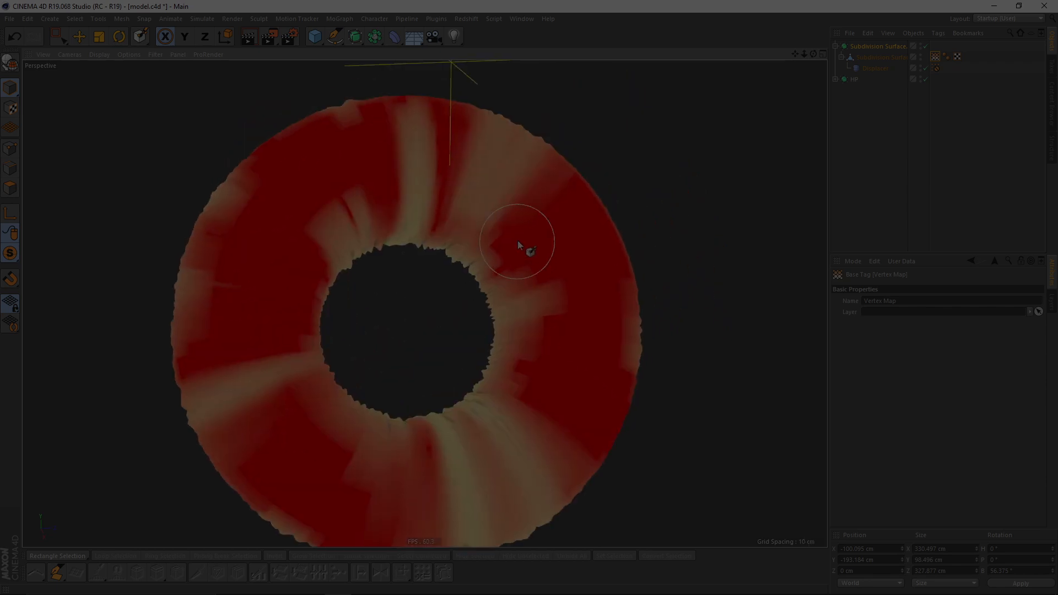
mouse_move(564, 252)
left_mouse_down()
mouse_move(573, 277)
mouse_move(537, 284)
mouse_move(567, 307)
mouse_move(562, 263)
left_mouse_up()
left_click(897, 137)
mouse_move(602, 221)
left_mouse_down("alt")
mouse_move(599, 199)
mouse_move(524, 210)
mouse_move(537, 238)
left_mouse_up("alt")
left_click(877, 69)
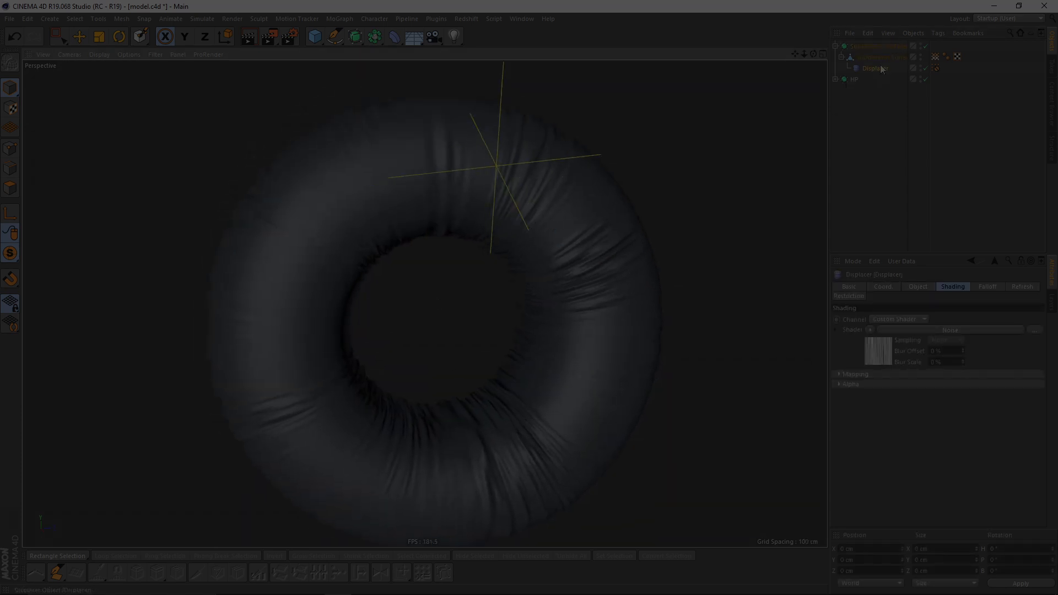
left_click(883, 58)
left_click_drag(543, 202, 482, 203, "alt")
left_click(935, 56)
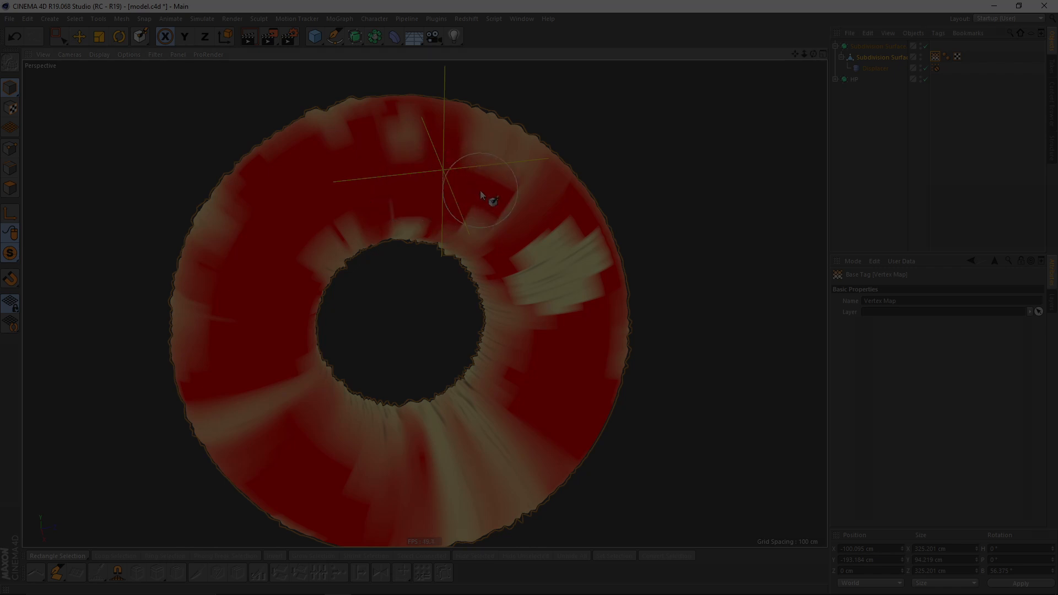
left_click(881, 188)
middle_click_drag(504, 287, 546, 227, "alt")
left_click_drag(469, 269, 475, 350, "alt")
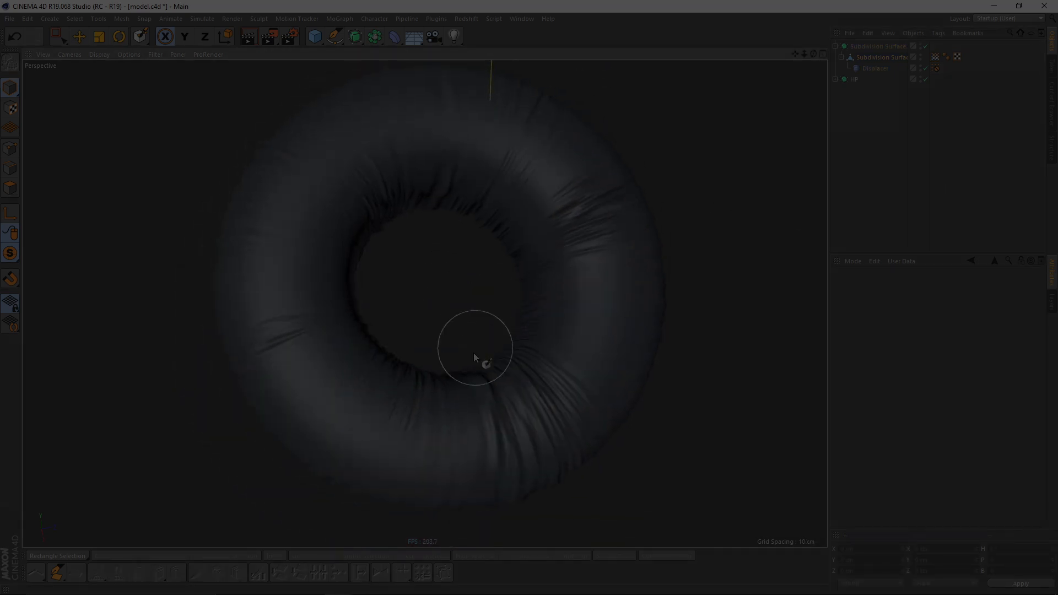
right_click_drag(475, 353, 445, 404, "alt")
- Touch up the vertex map, alternating between the painted weights and the smoothed displaced result
left_click(934, 56)
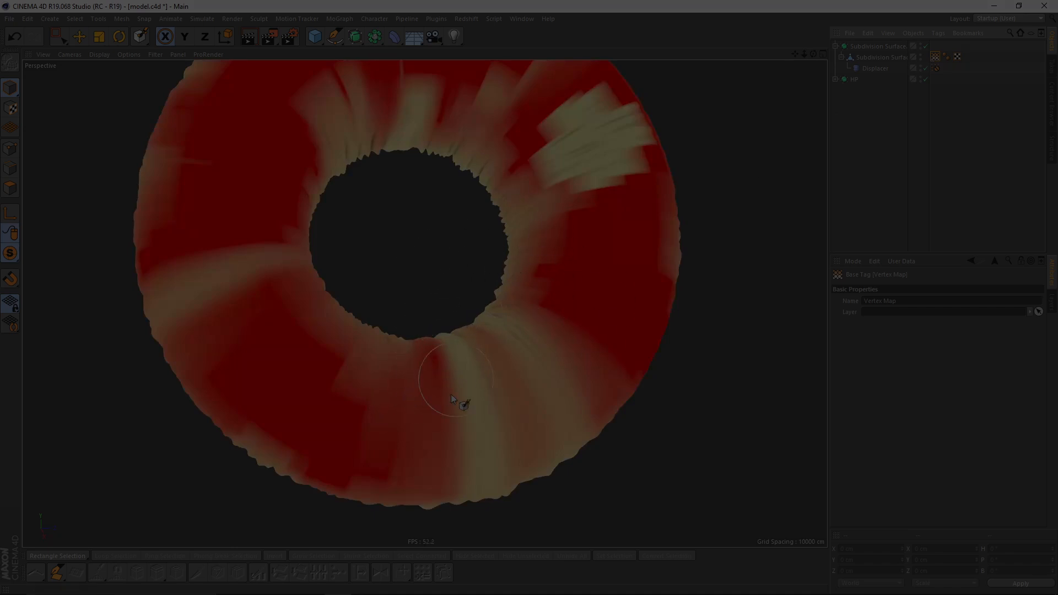
left_click_drag(421, 415, 469, 405)
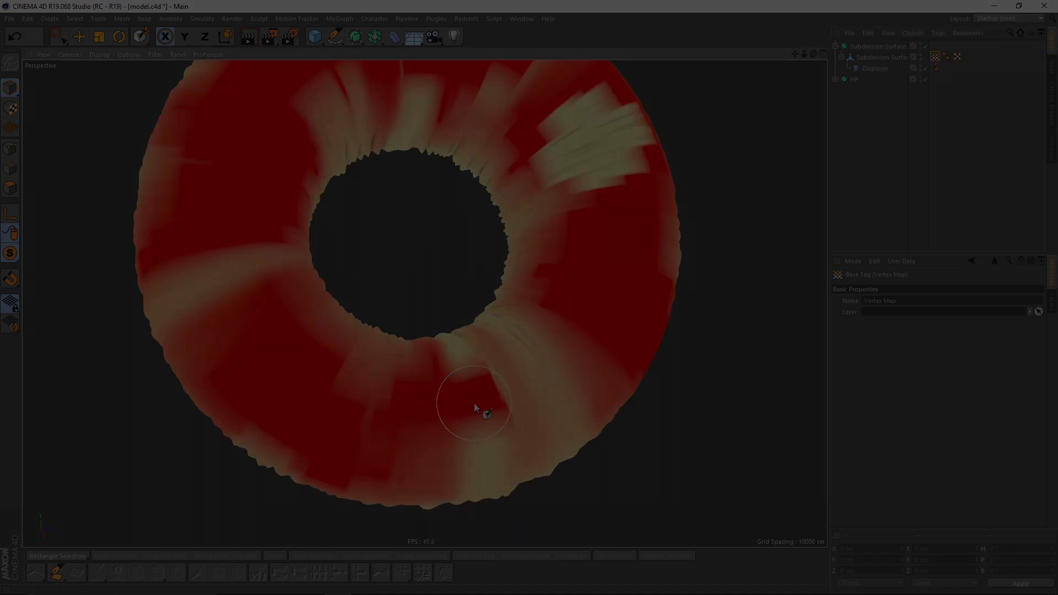
left_click_drag(503, 320, 366, 307, "alt")
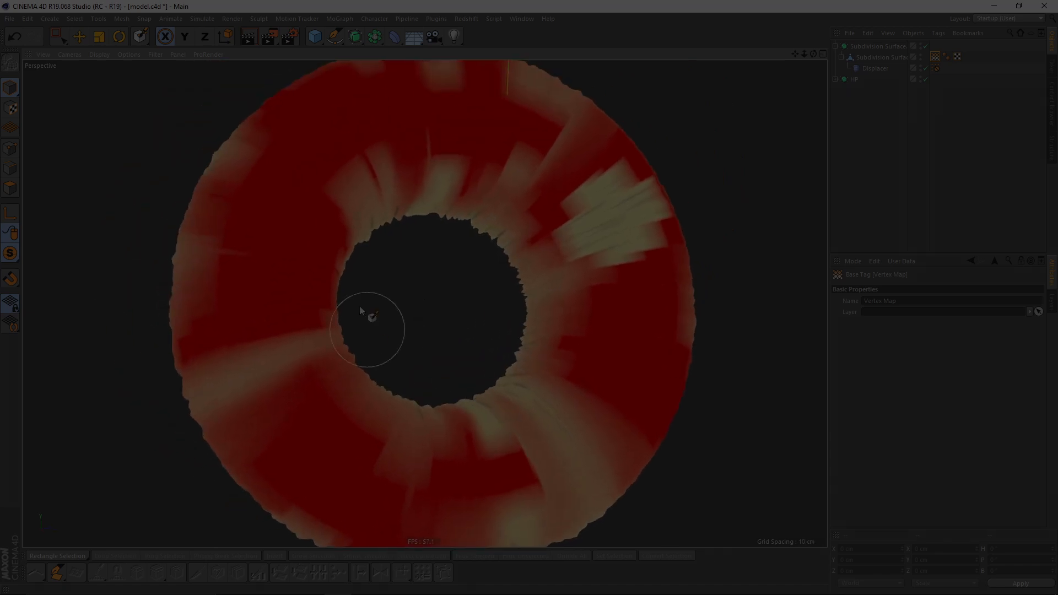
left_click_drag(366, 373, 472, 371, "alt")
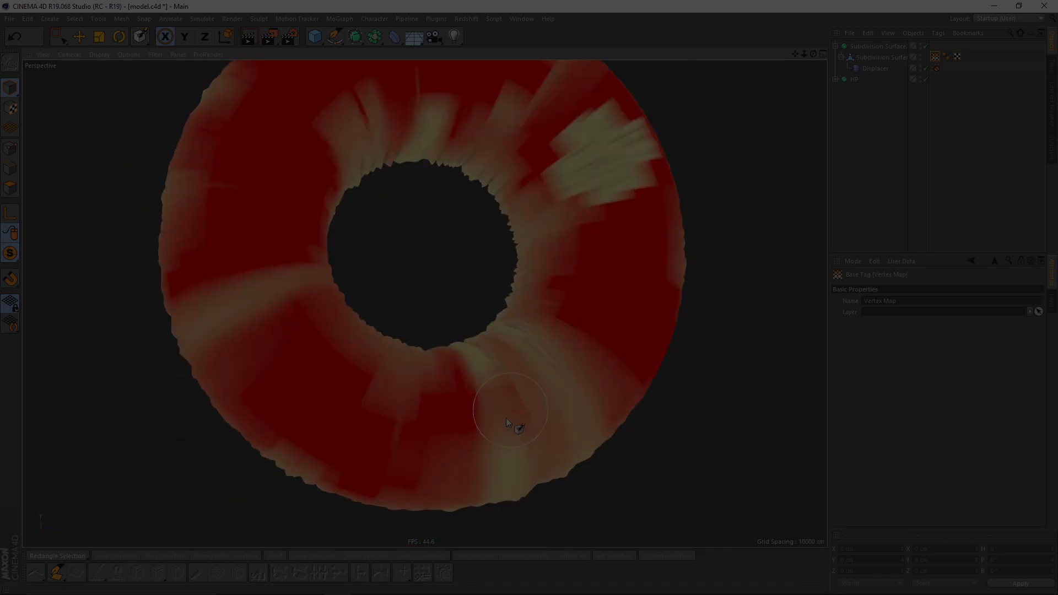
left_click(880, 196)
left_click_drag(402, 319, 368, 365, "alt")
middle_click_drag(367, 361, 346, 336, "alt")
mouse_move(345, 336)
left_mouse_down("alt")
mouse_move(366, 315)
mouse_move(355, 309)
mouse_move(424, 294)
mouse_move(438, 276)
mouse_move(421, 362)
mouse_move(410, 351)
mouse_move(429, 370)
mouse_move(479, 359)
mouse_move(463, 324)
left_mouse_up("alt")
left_click(935, 57)
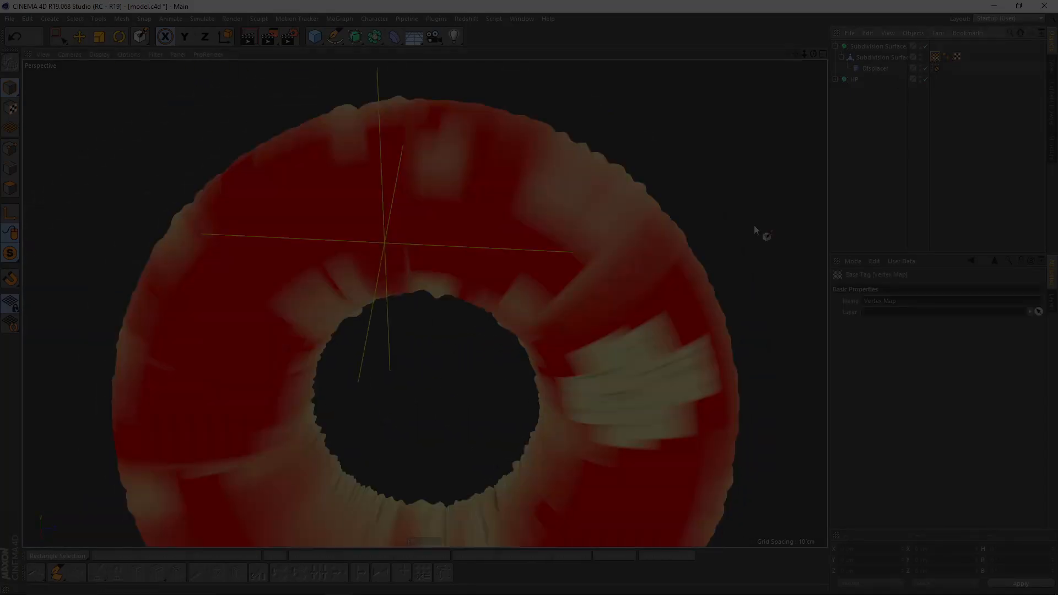
left_click_drag(276, 260, 251, 259)
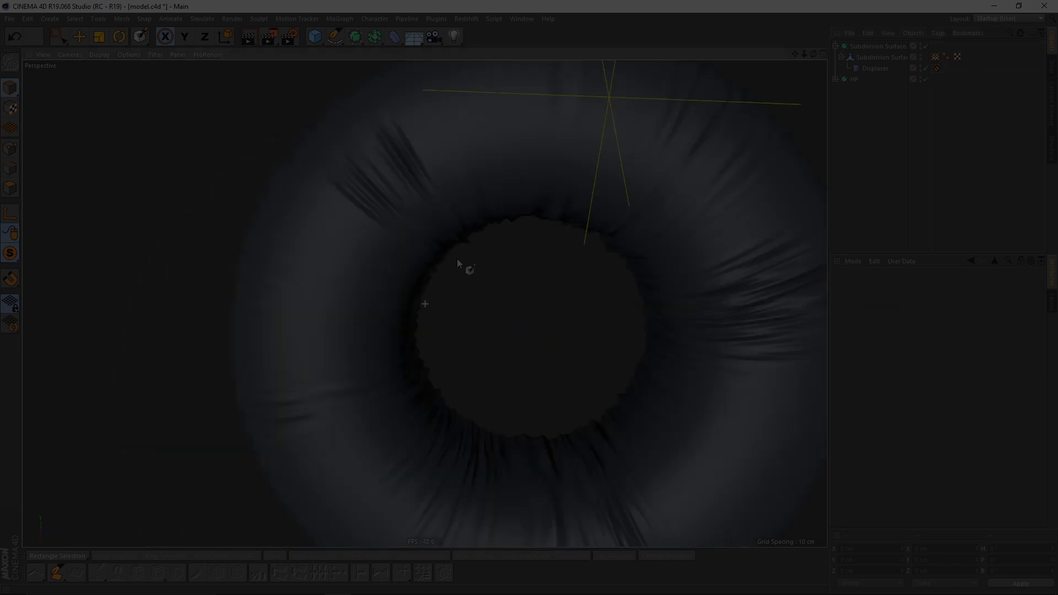
left_click_drag(463, 230, 472, 259, "alt")
left_click(945, 59)
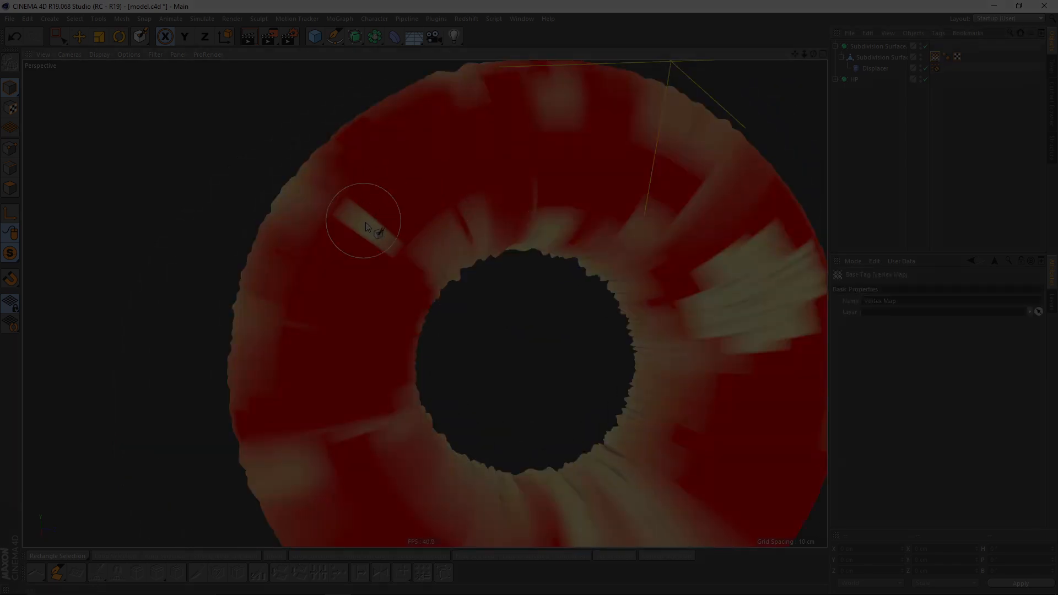
left_click_drag(366, 221, 409, 209)
right_click_drag(473, 331, 462, 328, "alt")
middle_click_drag(461, 326, 366, 305, "alt")
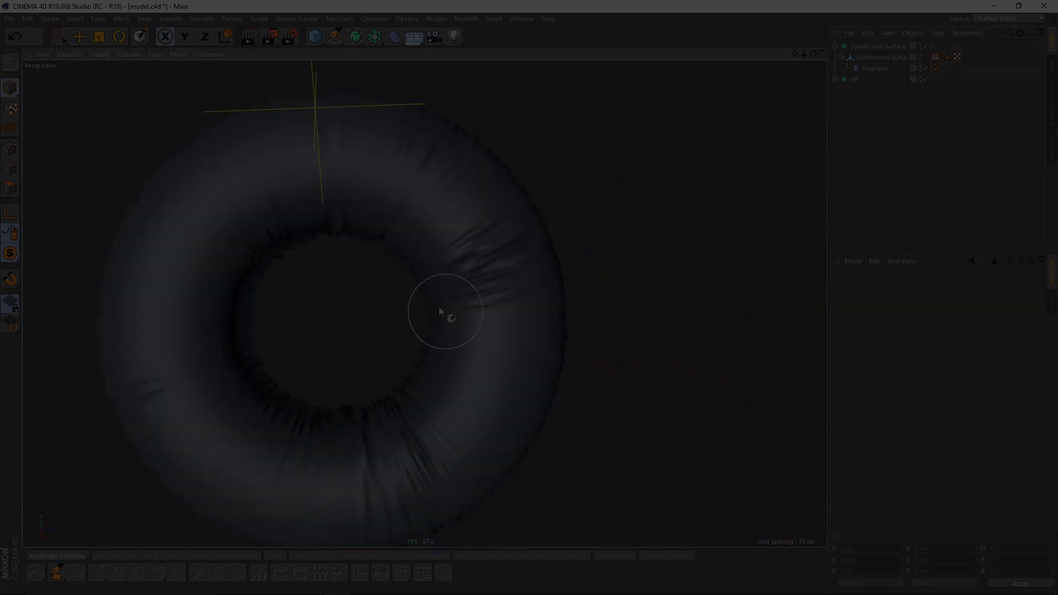
left_click_drag(442, 309, 389, 283, "alt")
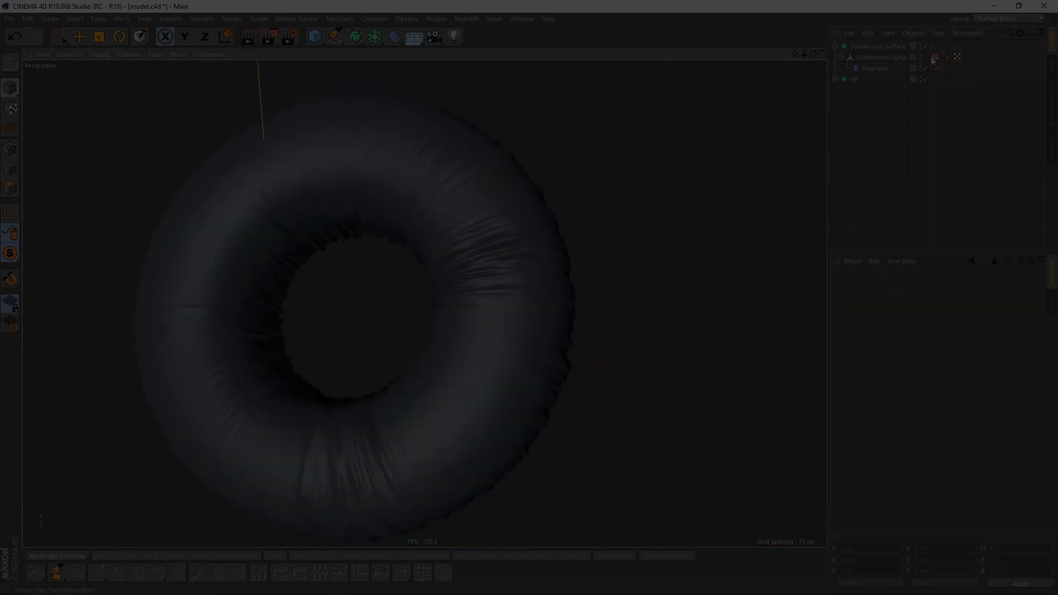
left_click(935, 58)
scroll(583, 252, "up", 1)
scroll(546, 265, "up", 3)
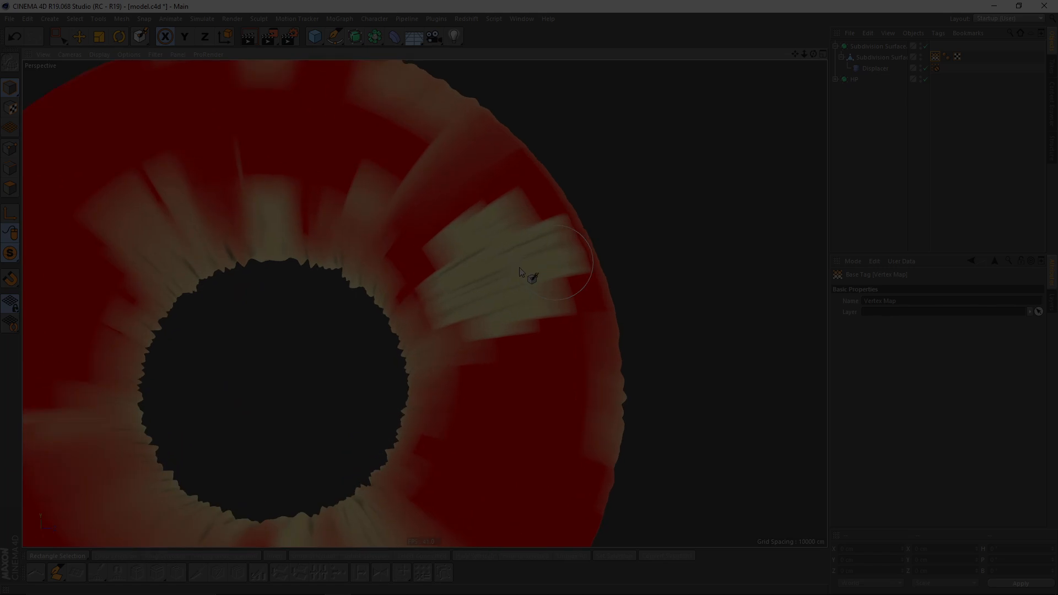
- Reactivate the Paint Tool, lower its opacity, and paint softer strokes over the upper-right patch
left_click(141, 38)
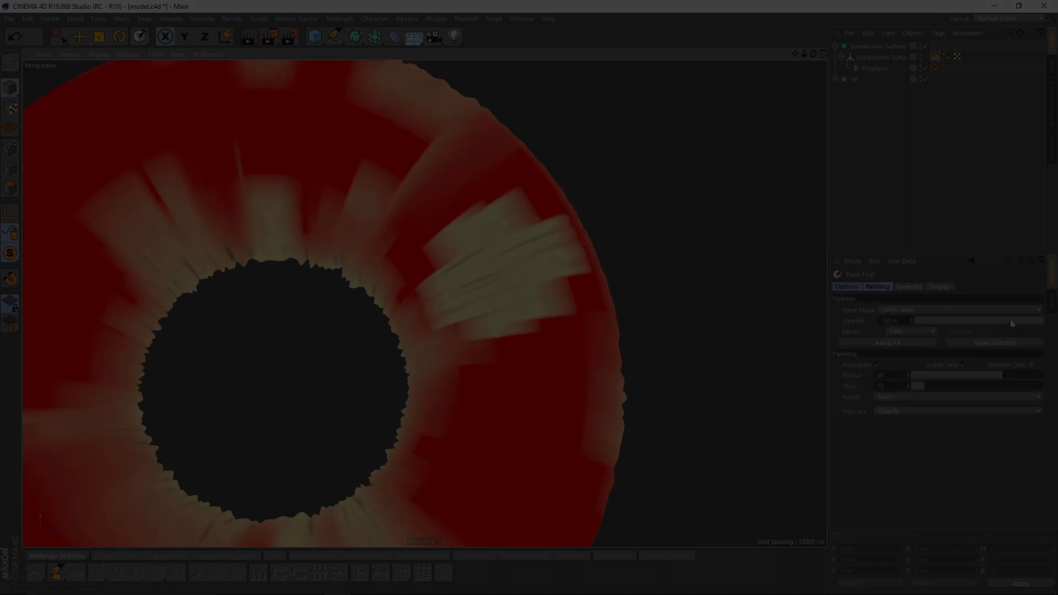
left_click_drag(1001, 323, 980, 323)
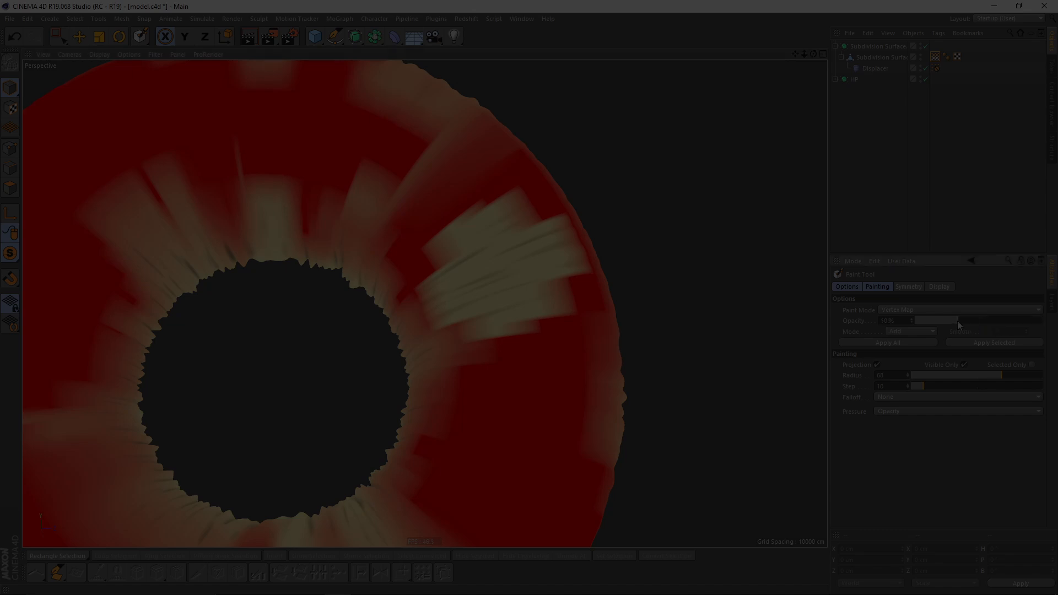
mouse_move(509, 245)
left_mouse_down("alt")
mouse_move(521, 266)
mouse_move(551, 275)
left_mouse_up("alt")
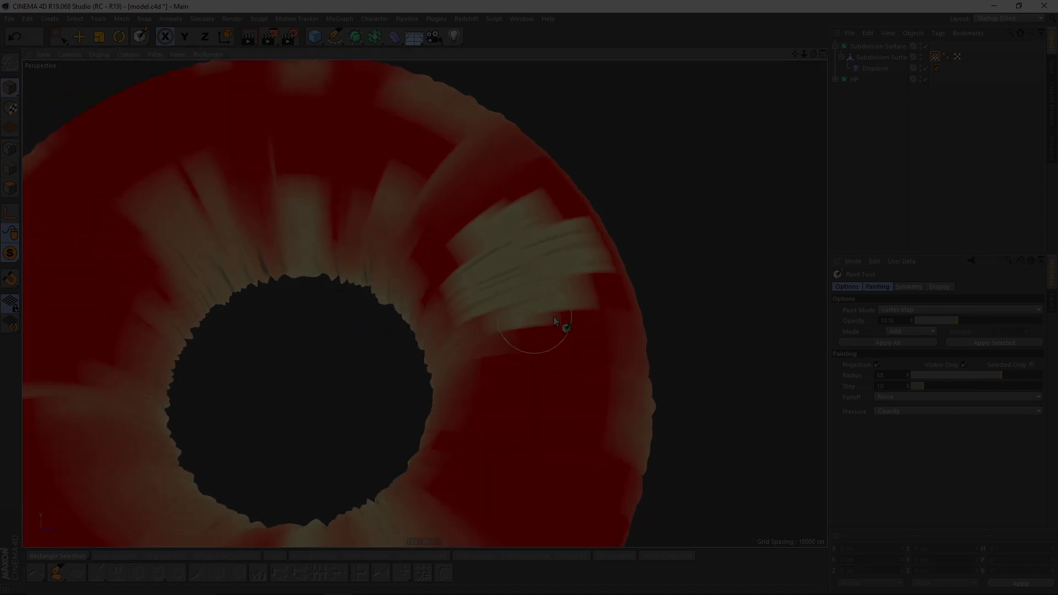
mouse_move(500, 213)
left_mouse_down()
mouse_move(574, 231)
mouse_move(526, 282)
left_mouse_up()
middle_click_drag(512, 399, 481, 399)
left_click_drag(469, 405, 554, 421)
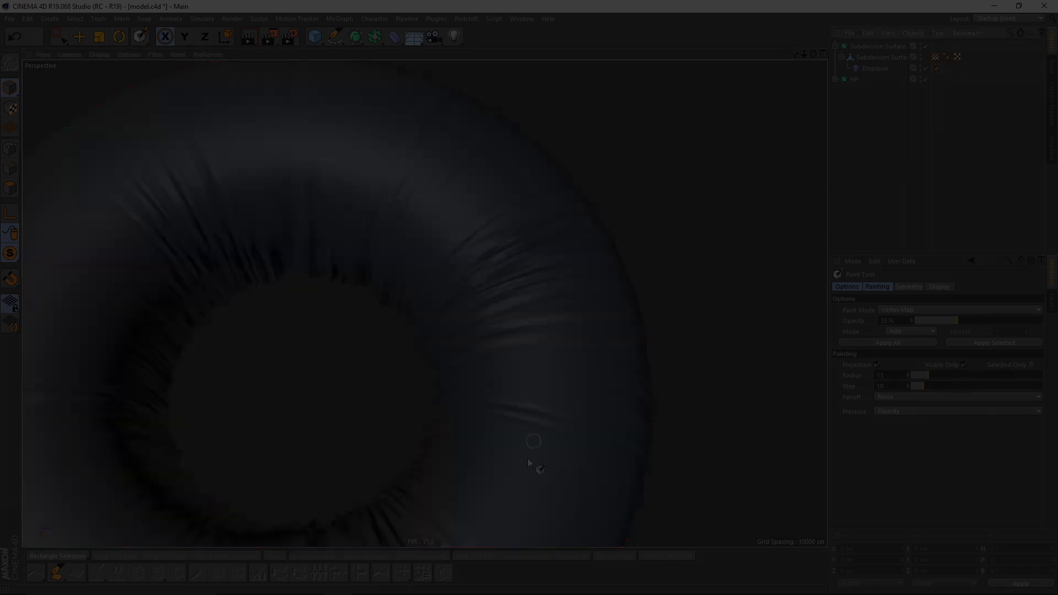
left_click_drag(594, 286, 565, 304, "alt")
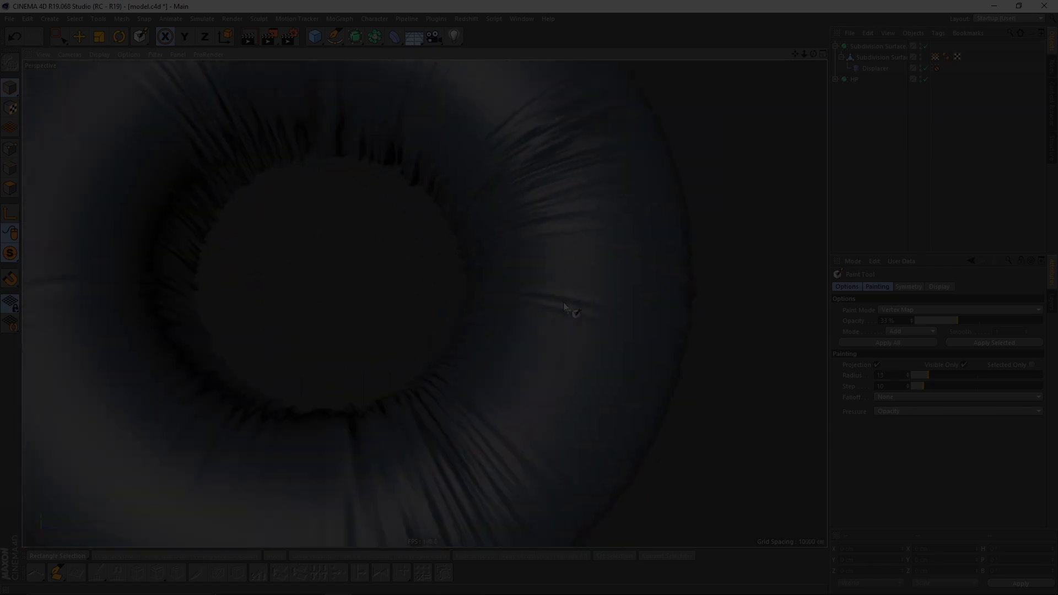
- Paint further soft strokes on the vertex map across the upper-right area of the cushion
middle_click_drag(565, 305, 571, 380, "alt")
right_click_drag(572, 380, 556, 363, "alt")
left_click_drag(556, 364, 524, 336, "alt")
mouse_move(466, 369)
left_mouse_down("alt")
mouse_move(527, 167)
mouse_move(553, 317)
mouse_move(596, 360)
mouse_move(540, 408)
mouse_move(509, 333)
mouse_move(531, 233)
mouse_move(551, 321)
mouse_move(570, 350)
mouse_move(573, 300)
left_mouse_up("alt")
- Open the Displacer's noise shader and adjust its scale values, entering 250, 500 and 50 percent
left_click(875, 69)
left_click_drag(555, 373, 586, 324, "alt")
left_click(874, 348)
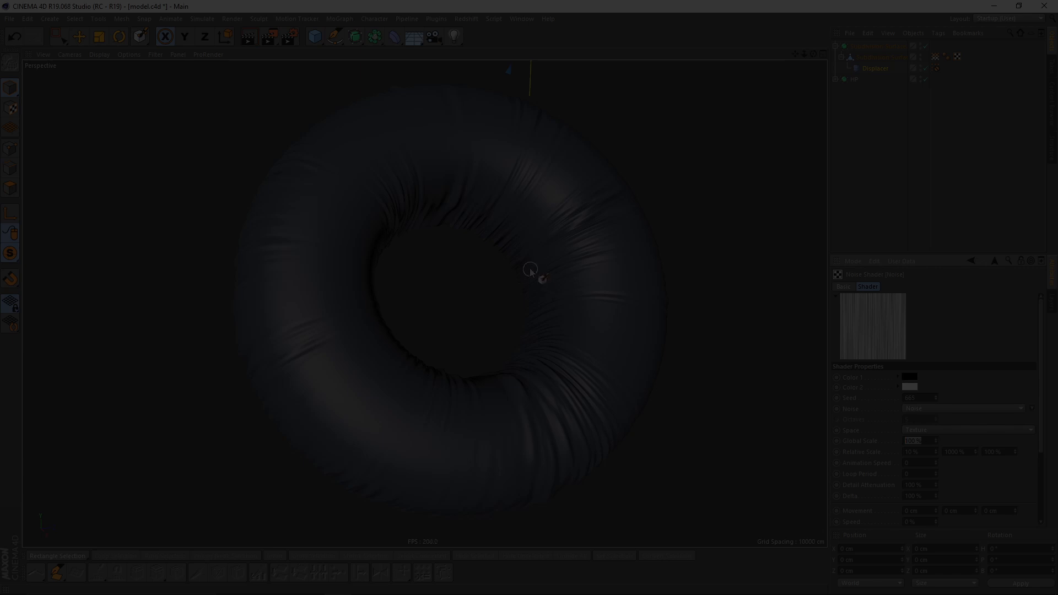
scroll(527, 243, "up", 6)
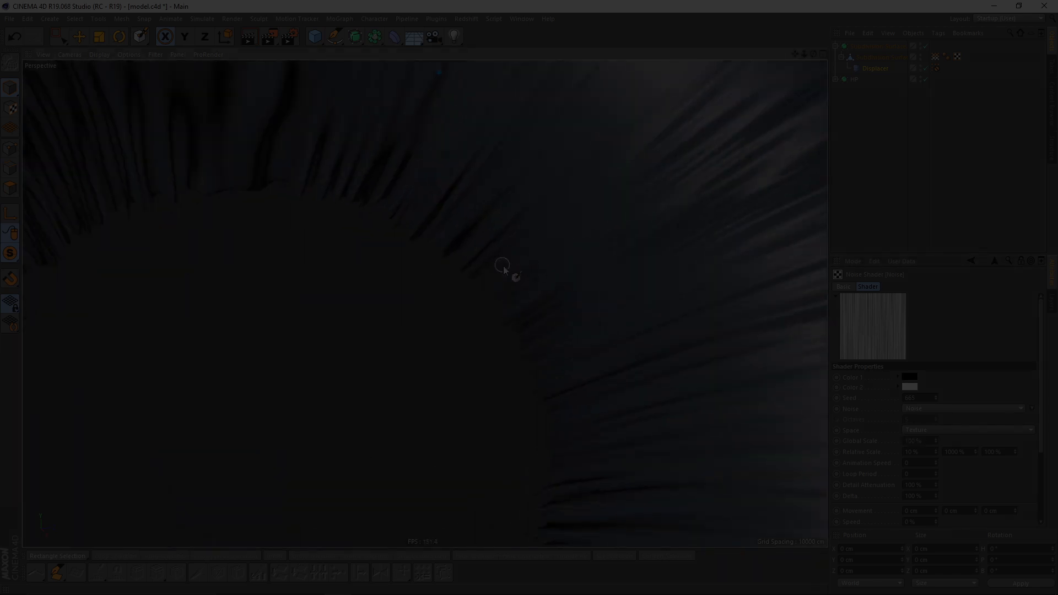
scroll(503, 268, "down", 6)
type("250")
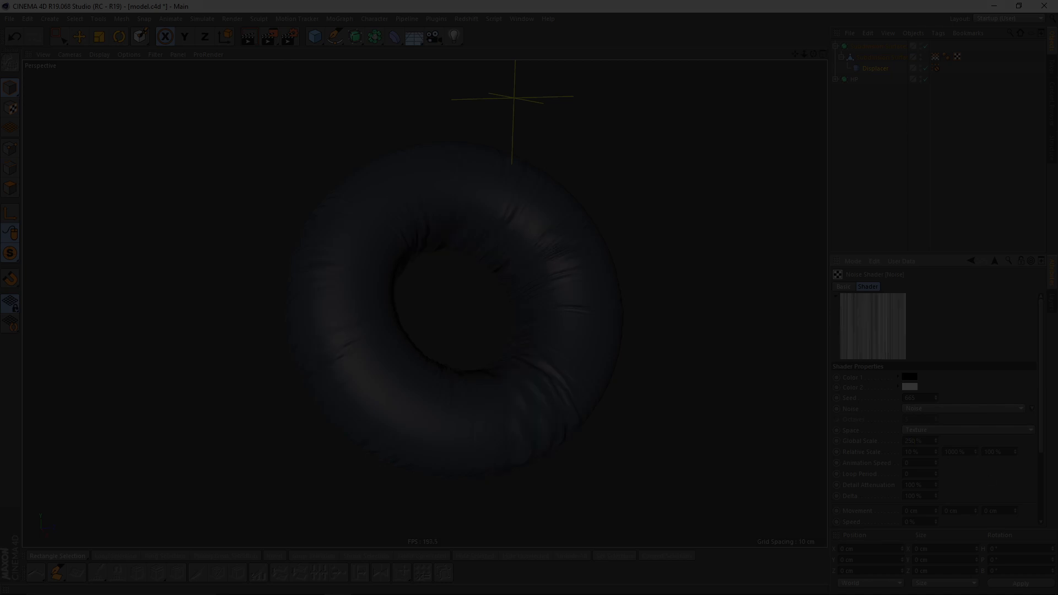
type("500")
key("Return")
type("50")
key("Return")
- Set another noise scale value to 100 percent and check the displaced cushion surface
scroll(546, 259, "up", 5)
left_click_drag(547, 259, 616, 286, "alt")
type("100")
key("Return")
left_click_drag(767, 400, 595, 339, "alt")
middle_click_drag(595, 339, 593, 408, "alt")
left_click_drag(589, 408, 459, 311, "alt")
left_click_drag(537, 321, 813, 114, "alt")
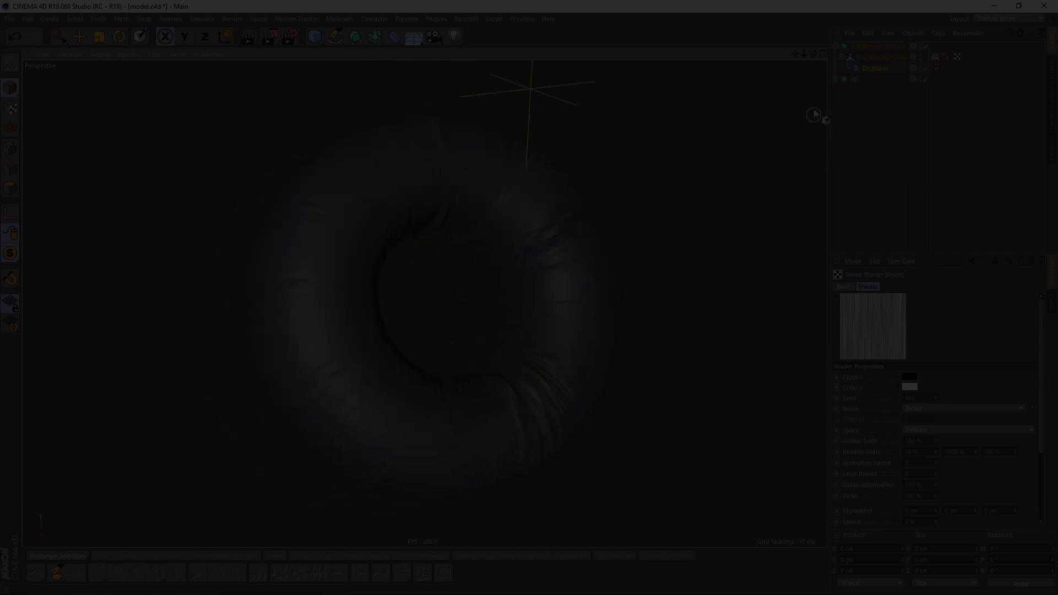
mouse_move(547, 261)
left_mouse_down("alt")
mouse_move(566, 242)
mouse_move(553, 277)
mouse_move(701, 172)
left_mouse_up("alt")
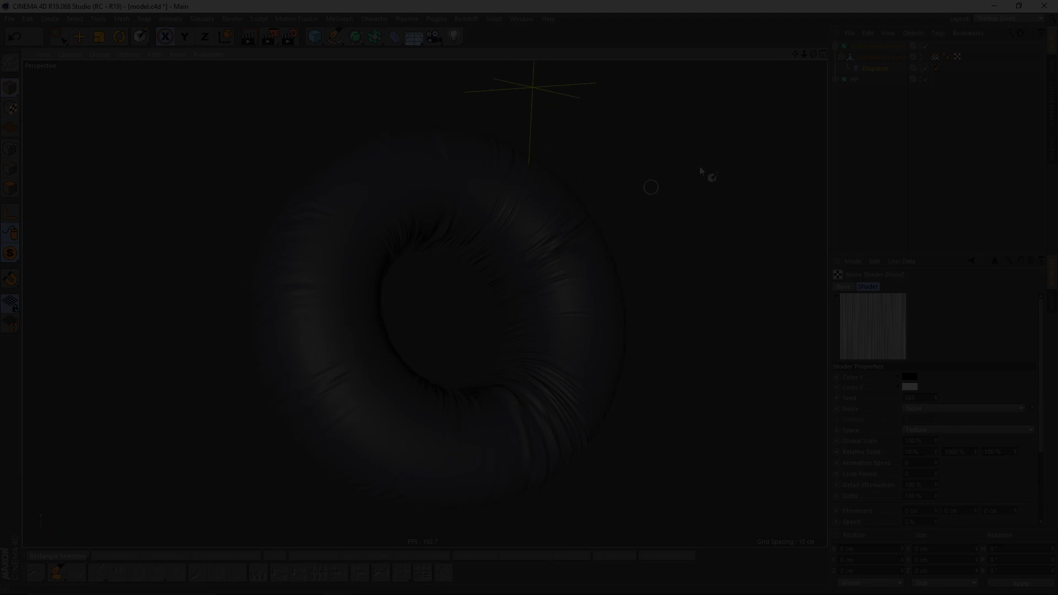
- Display the painted vertex map weights on the cushion and examine them from several angles
left_click(935, 57)
middle_click_drag(498, 284, 551, 247, "alt")
left_click_drag(456, 253, 464, 252, "alt")
right_click_drag(447, 433, 470, 386, "alt")
middle_click_drag(577, 274, 523, 354, "alt")
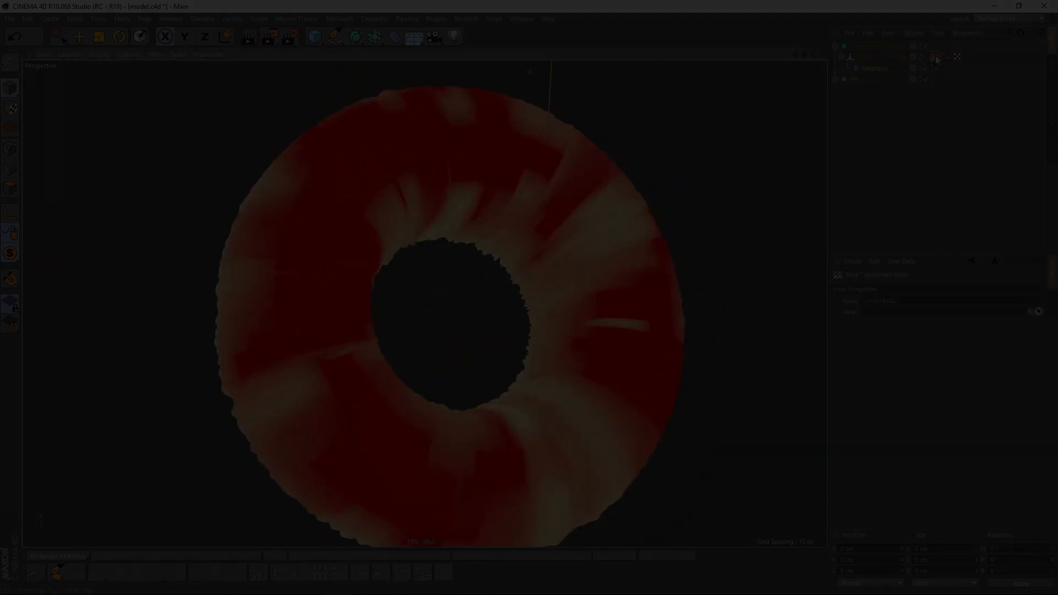
- Select the Displacer, open its shading settings and lower the displacement strength
left_click(881, 68)
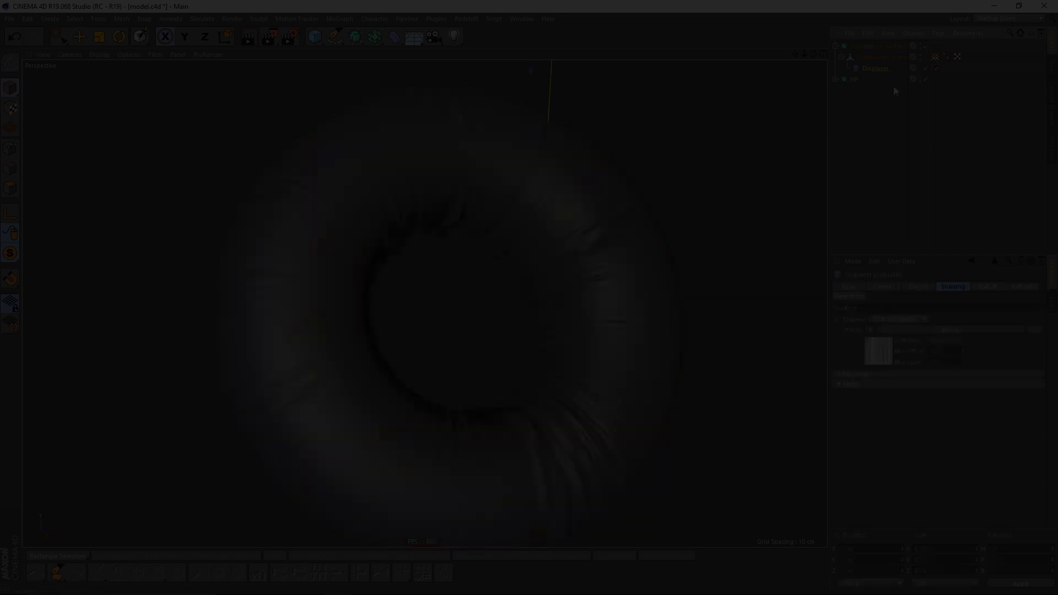
left_click(935, 69)
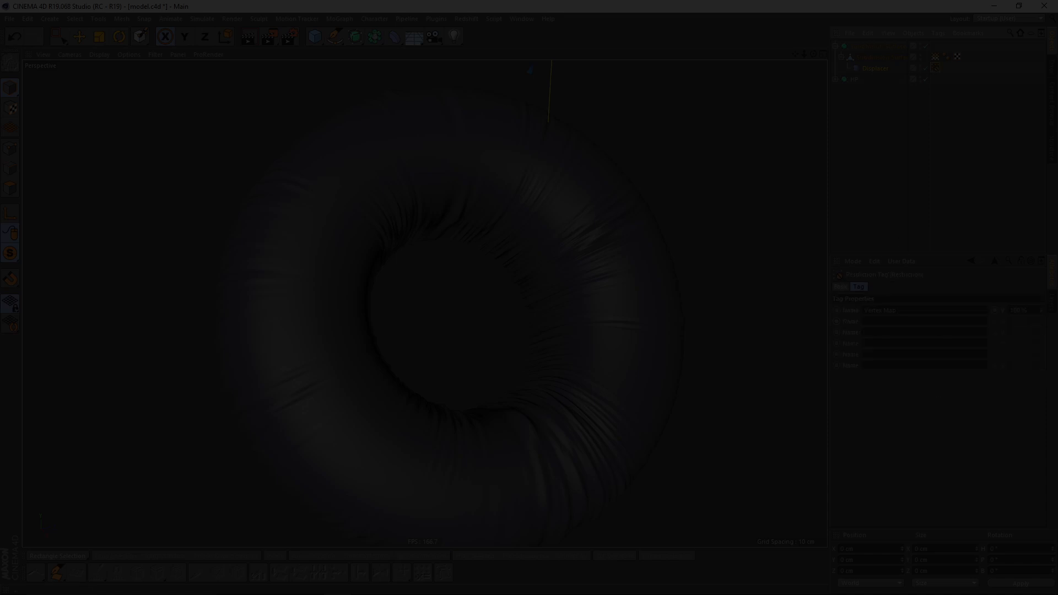
mouse_move(489, 269)
left_mouse_down("alt")
mouse_move(521, 244)
mouse_move(505, 278)
left_mouse_up("alt")
left_click(858, 67)
left_click(917, 287)
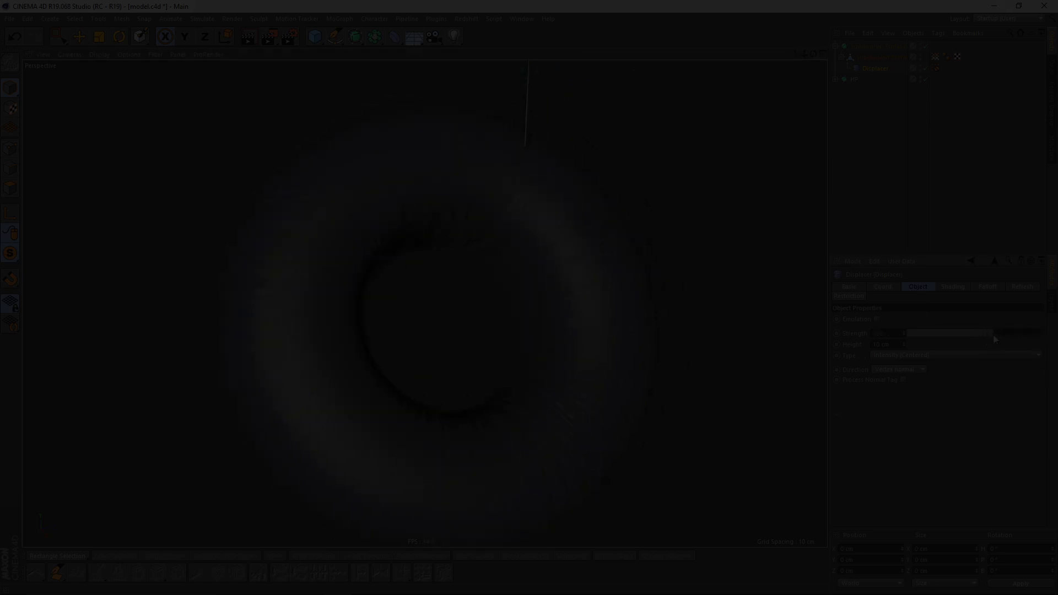
left_click_drag(543, 337, 451, 332, "alt")
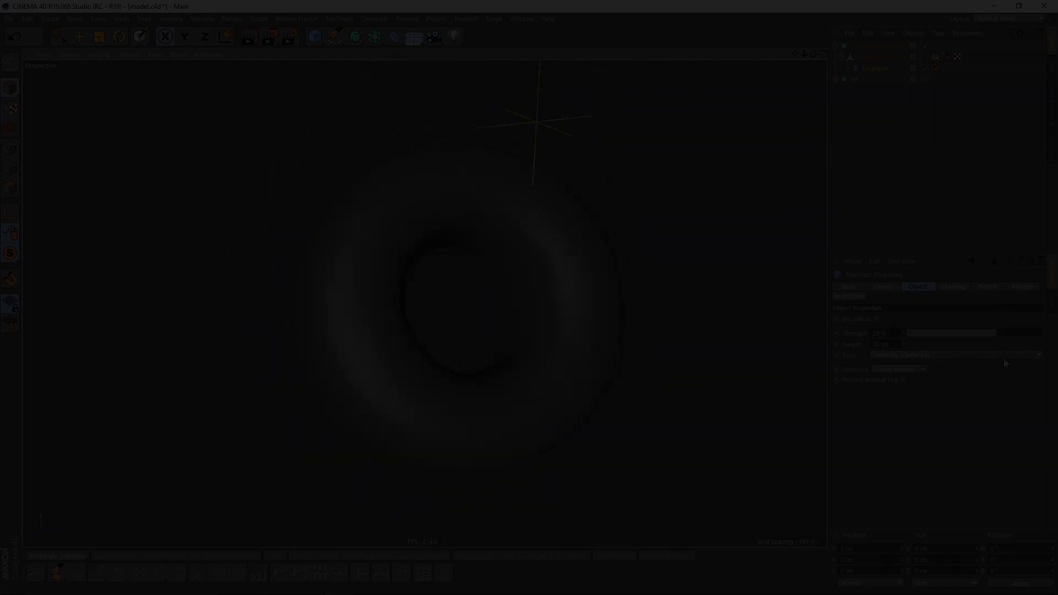
left_click_drag(618, 302, 389, 324, "alt")
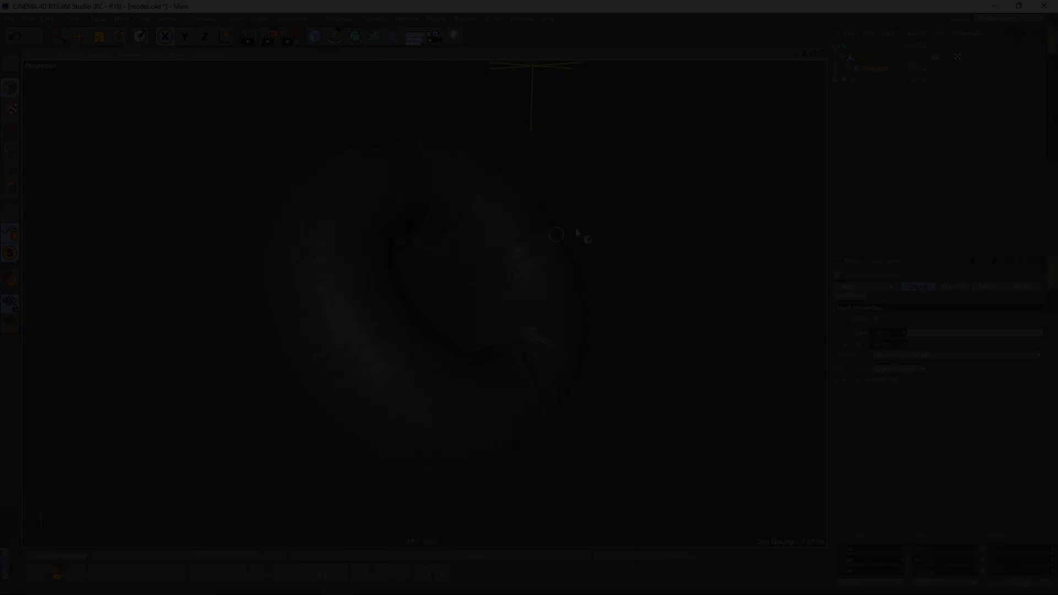
- Examine the displaced cushion in place on the full headphone model from several angles
left_click_drag(8, 255, 44, 267)
middle_click_drag(434, 319, 442, 357, "alt")
left_click_drag(442, 357, 524, 353, "alt")
middle_click_drag(441, 344, 487, 320, "alt")
mouse_move(487, 320)
left_mouse_down("alt")
mouse_move(502, 282)
mouse_move(520, 294)
mouse_move(330, 375)
mouse_move(316, 371)
mouse_move(466, 345)
mouse_move(493, 330)
left_mouse_up("alt")
middle_click_drag(493, 329, 528, 317, "alt")
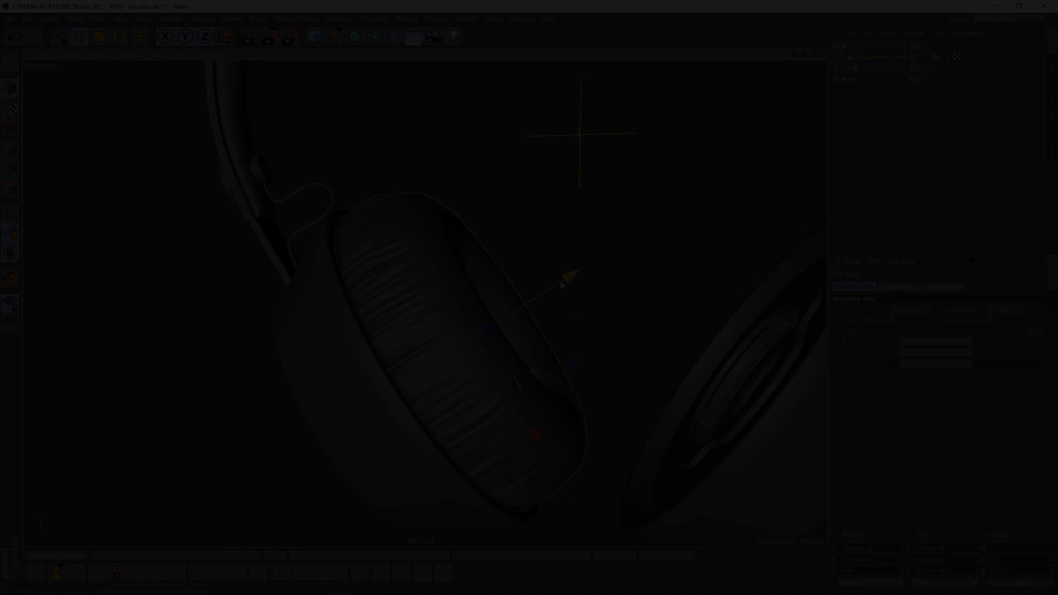
left_click_drag(558, 285, 429, 331, "alt")
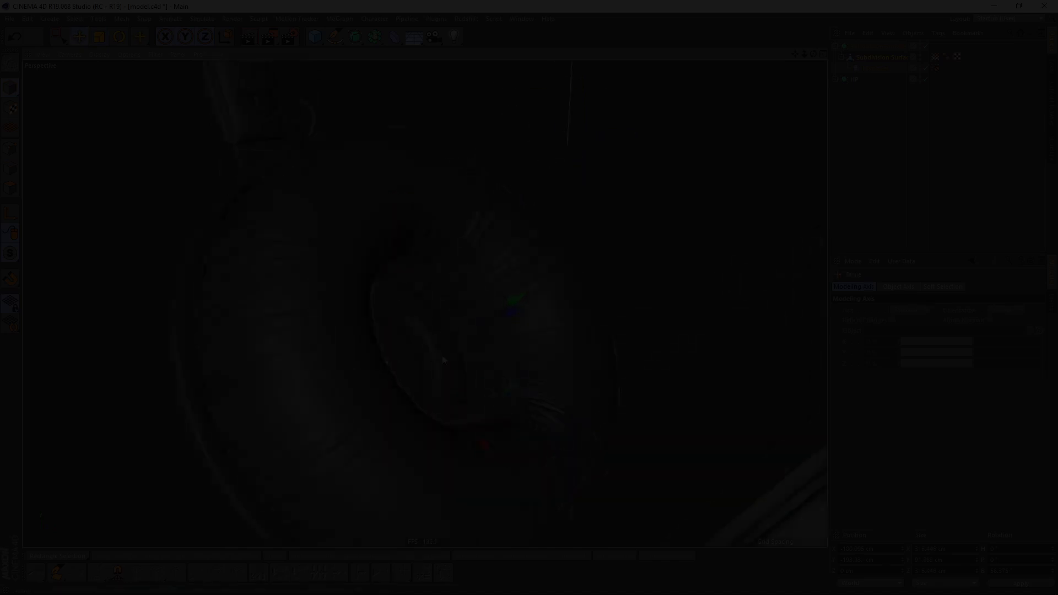